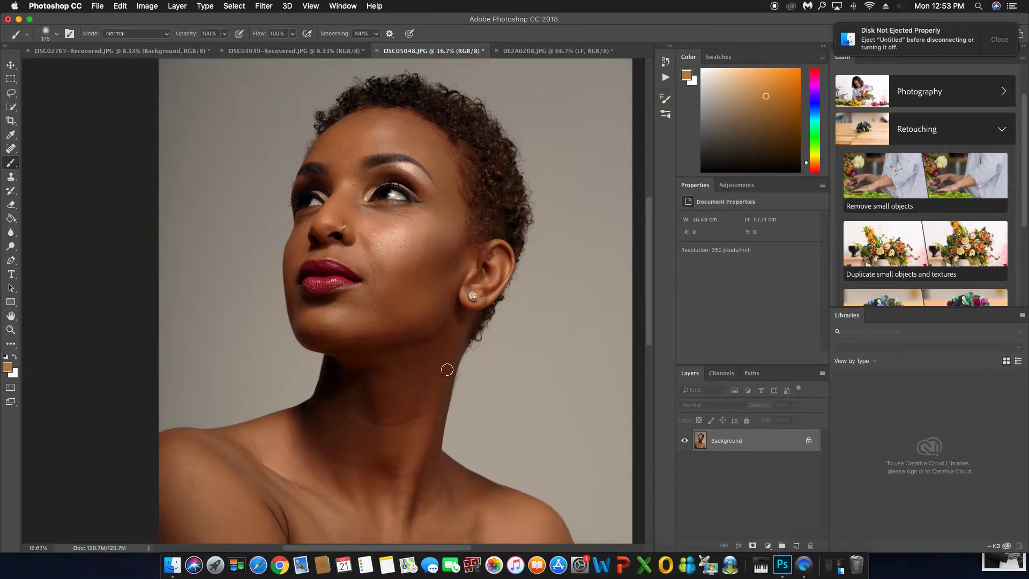
Examine the skin across the portrait, from the face and neck down to the shoulders
{"action": "scroll", "coordinate": [447, 369], "scroll_direction": "down", "scroll_amount": 5}
{"action": "scroll", "coordinate": [447, 369], "scroll_direction": "up", "scroll_amount": 8}
{"action": "scroll", "coordinate": [446, 369], "scroll_direction": "down", "scroll_amount": 5}
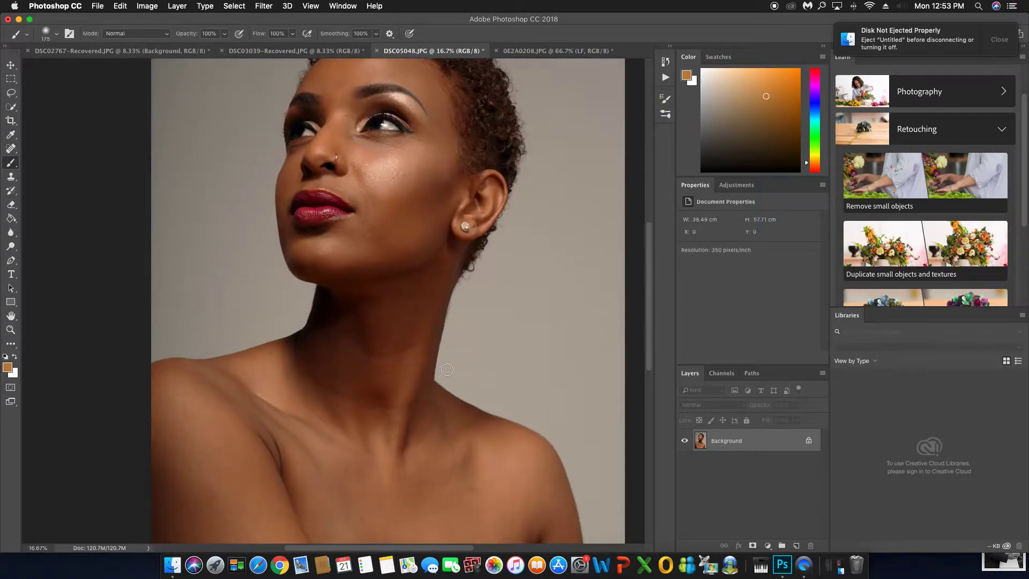
{"action": "scroll", "coordinate": [447, 369], "scroll_direction": "up", "scroll_amount": 2}
{"action": "scroll", "coordinate": [447, 369], "scroll_direction": "up", "scroll_amount": 2}
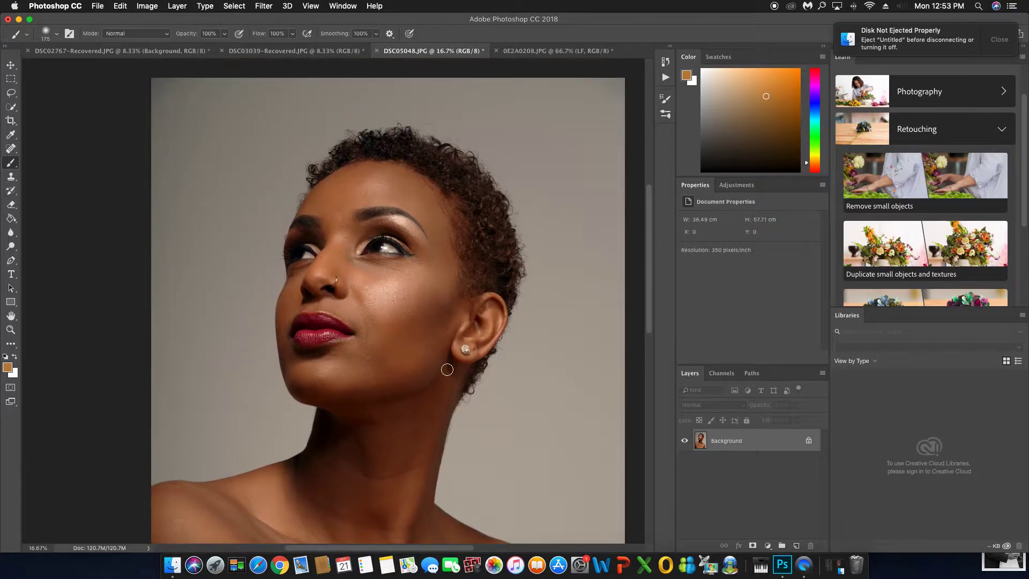
{"action": "scroll", "coordinate": [447, 369], "scroll_direction": "down", "scroll_amount": 2}
{"action": "scroll", "coordinate": [447, 369], "scroll_direction": "up", "scroll_amount": 4}
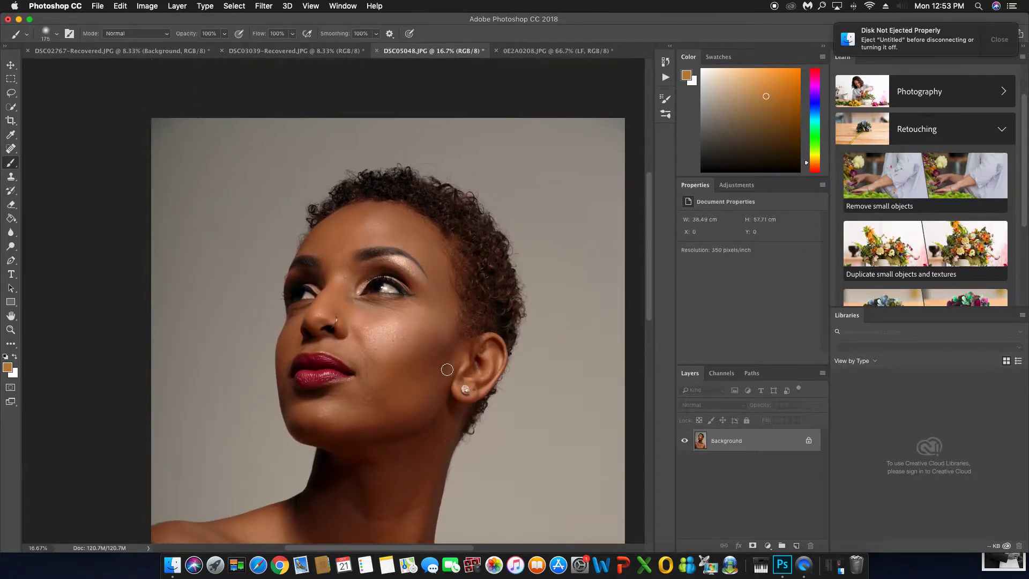
{"action": "scroll", "coordinate": [447, 369], "scroll_direction": "down", "scroll_amount": 10}
{"action": "scroll", "coordinate": [447, 369], "scroll_direction": "up", "scroll_amount": 8}
{"action": "scroll", "coordinate": [447, 369], "scroll_direction": "up", "scroll_amount": 4}
{"action": "scroll", "coordinate": [447, 369], "scroll_direction": "down", "scroll_amount": 8}
{"action": "scroll", "coordinate": [447, 369], "scroll_direction": "up", "scroll_amount": 4}
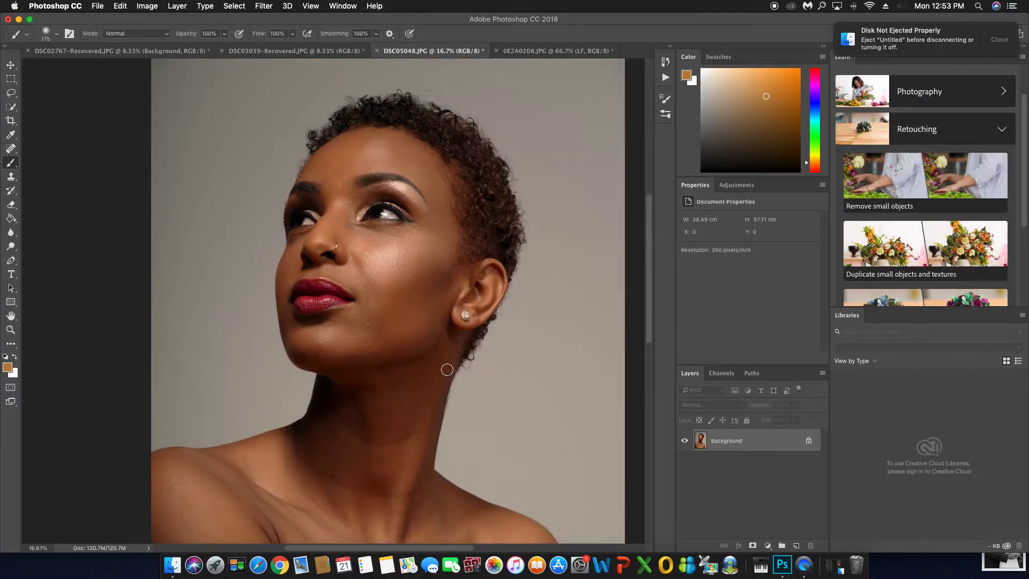
{"action": "scroll", "coordinate": [447, 369], "scroll_direction": "up", "scroll_amount": 2}
{"action": "scroll", "coordinate": [447, 369], "scroll_direction": "down", "scroll_amount": 2}
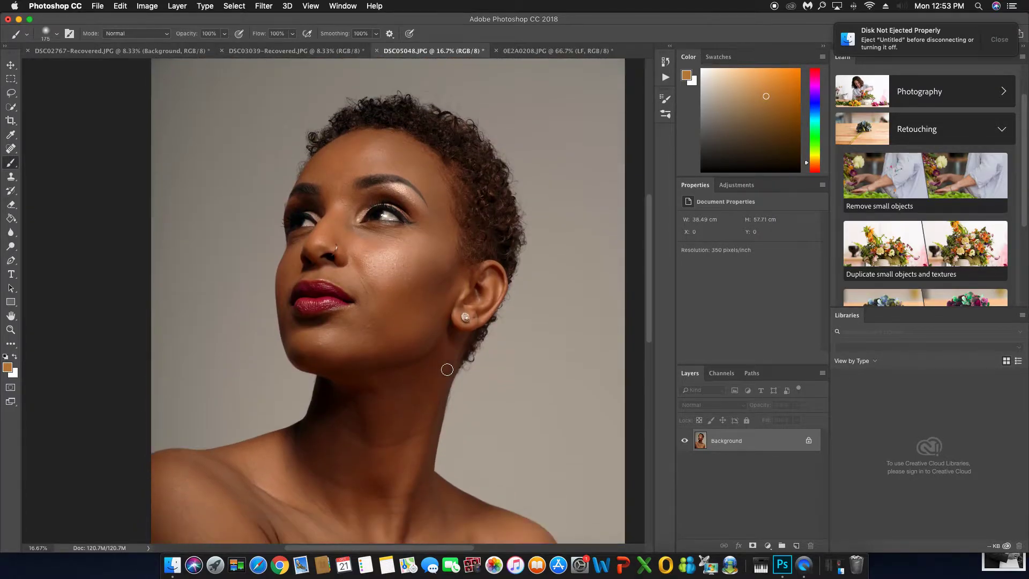
{"action": "scroll", "coordinate": [458, 419], "scroll_direction": "down", "scroll_amount": 3}
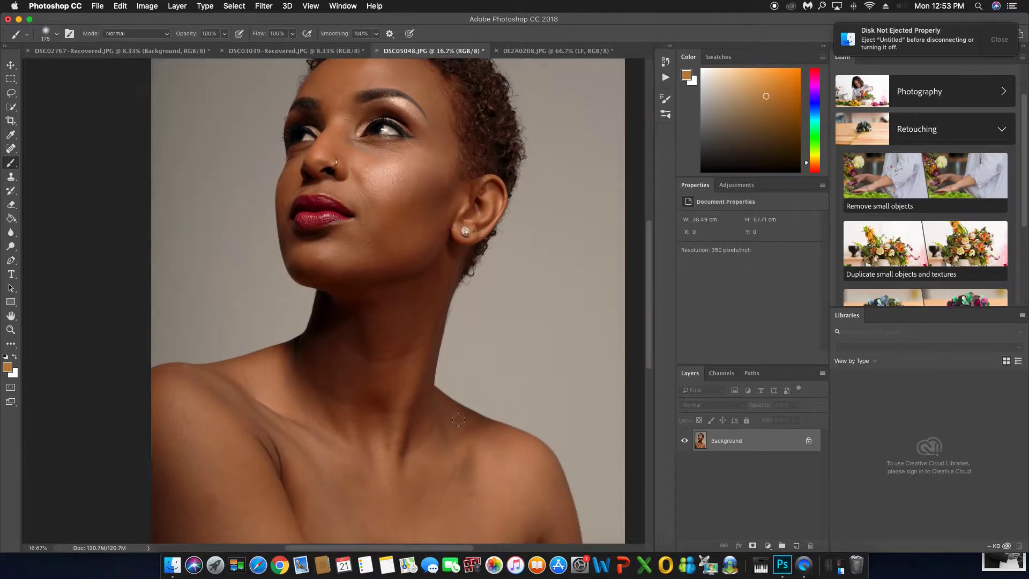
{"action": "scroll", "coordinate": [458, 419], "scroll_direction": "down", "scroll_amount": 2}
{"action": "scroll", "coordinate": [458, 419], "scroll_direction": "up", "scroll_amount": 4}
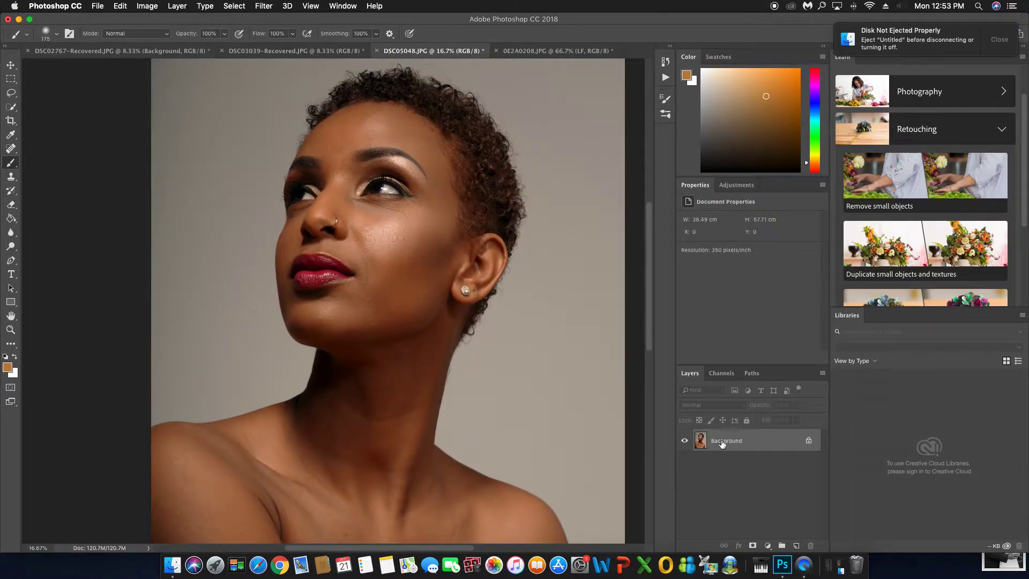
Duplicate the Background layer twice and place both copies in a new group named Skin, with the first copy on top
{"action": "left_click_drag", "start_coordinate": [735, 441], "coordinate": [796, 545]}
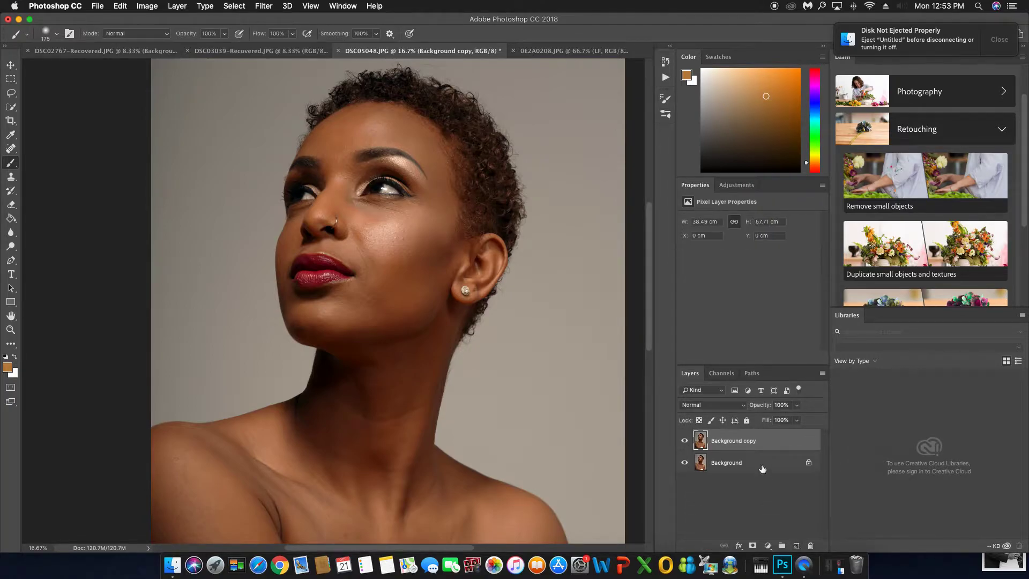
{"action": "left_click_drag", "start_coordinate": [756, 444], "coordinate": [795, 543]}
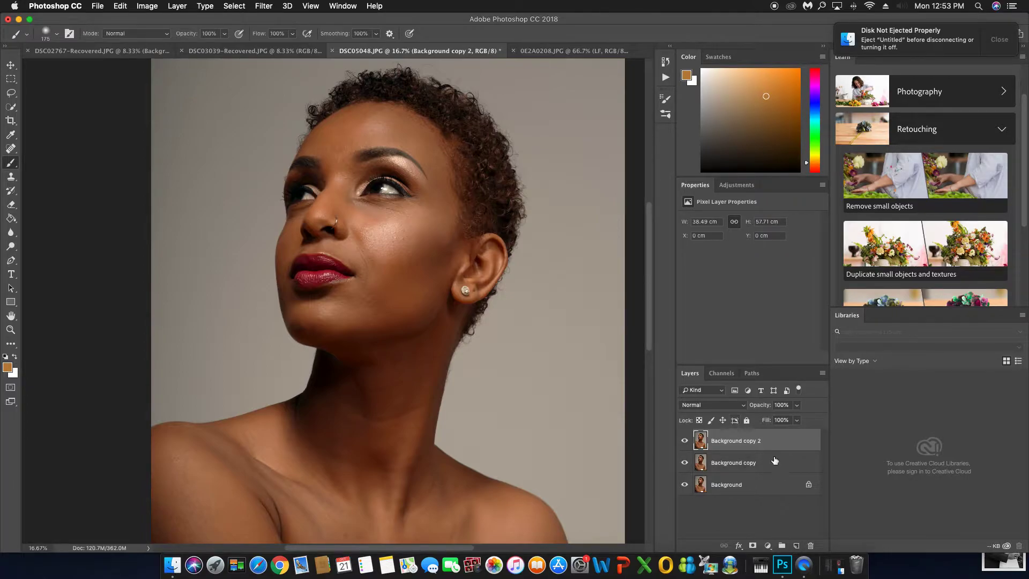
{"action": "left_click", "coordinate": [781, 545]}
{"action": "double_click", "coordinate": [724, 437]}
{"action": "type", "text": "Skin"}
{"action": "key", "text": "Return"}
{"action": "left_click_drag", "start_coordinate": [751, 455], "coordinate": [753, 436]}
{"action": "left_click_drag", "start_coordinate": [755, 476], "coordinate": [755, 436]}
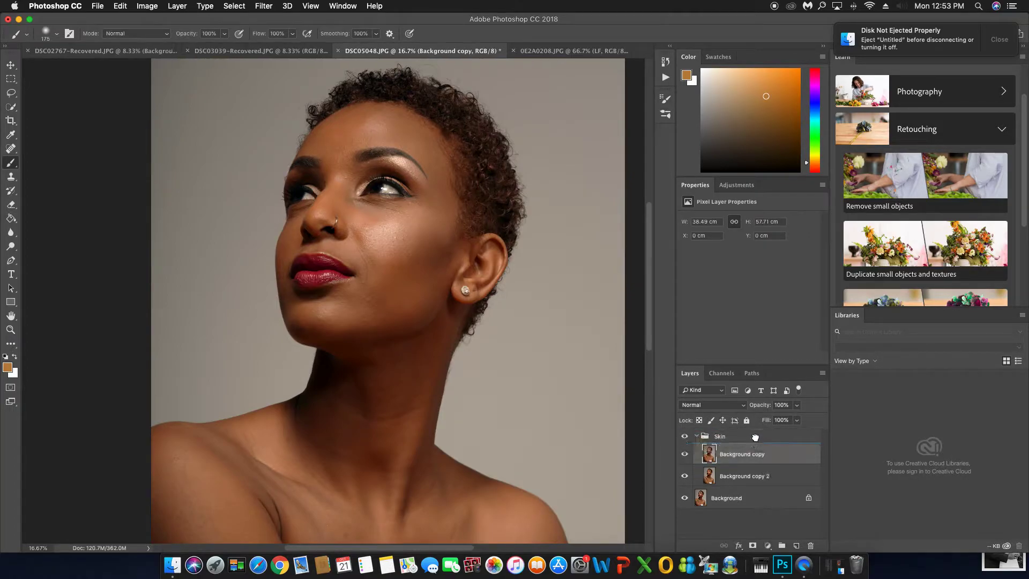
Rename the upper layer in the Skin group to HF and the lower one to LF
{"action": "double_click", "coordinate": [741, 454]}
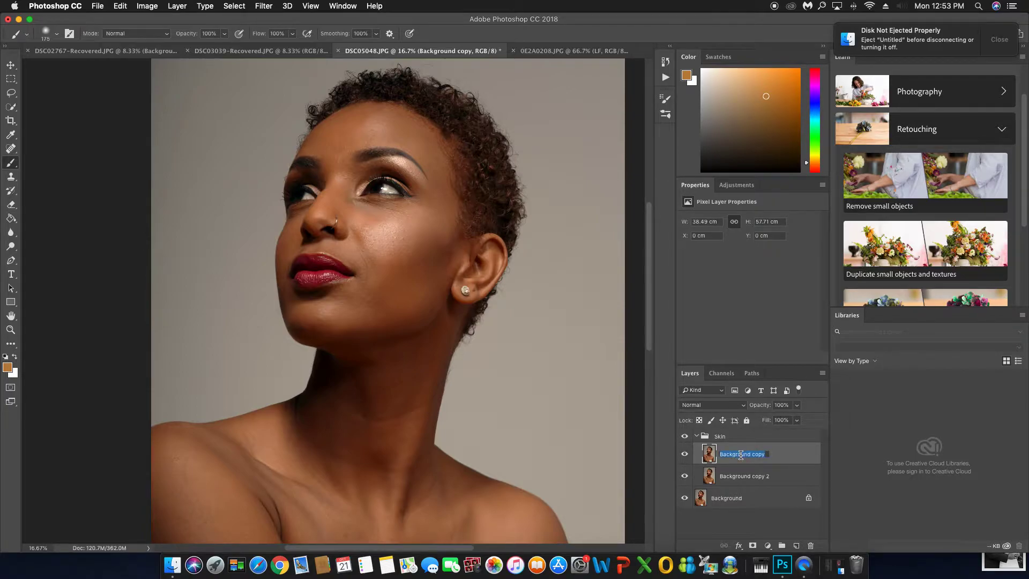
{"action": "type", "text": "HF"}
{"action": "double_click", "coordinate": [737, 476]}
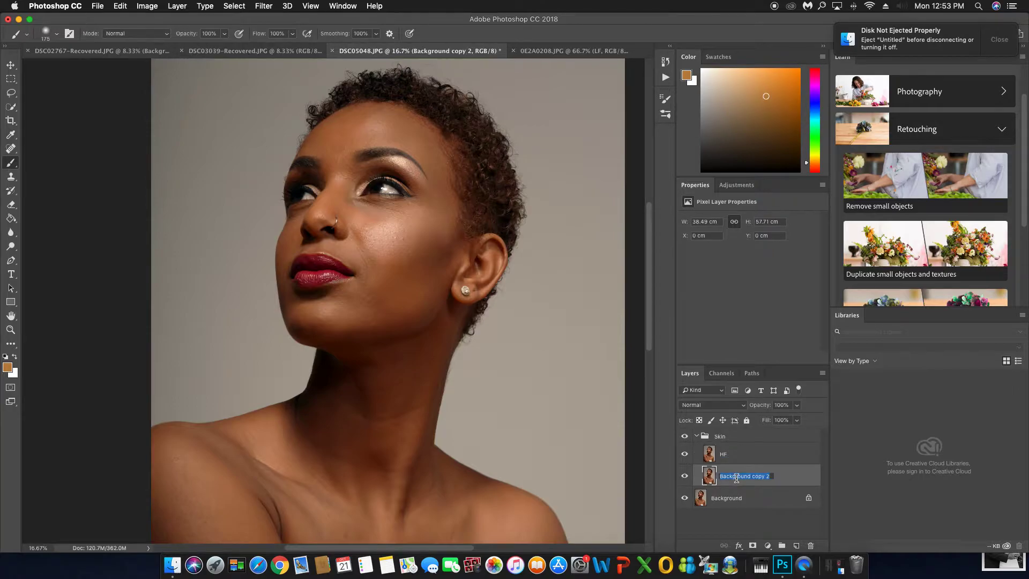
{"action": "type", "text": "LF"}
{"action": "key", "text": "Return"}
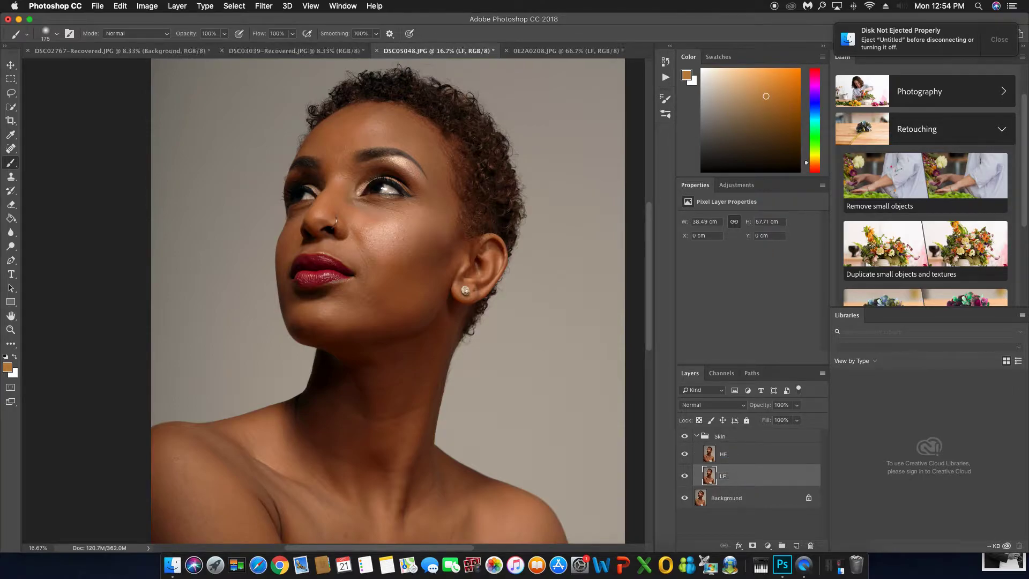
Hide the HF layer and apply a Gaussian Blur to the LF layer, raising the radius slightly to soften the skin detail
{"action": "left_click", "coordinate": [684, 455]}
{"action": "left_click", "coordinate": [262, 7]}
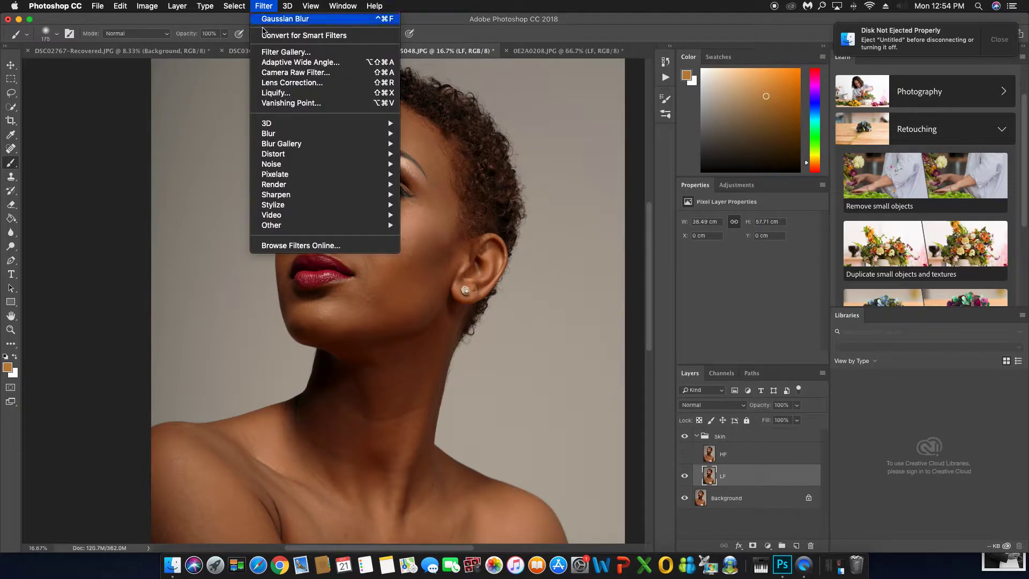
{"action": "mouse_move", "coordinate": [283, 137]}
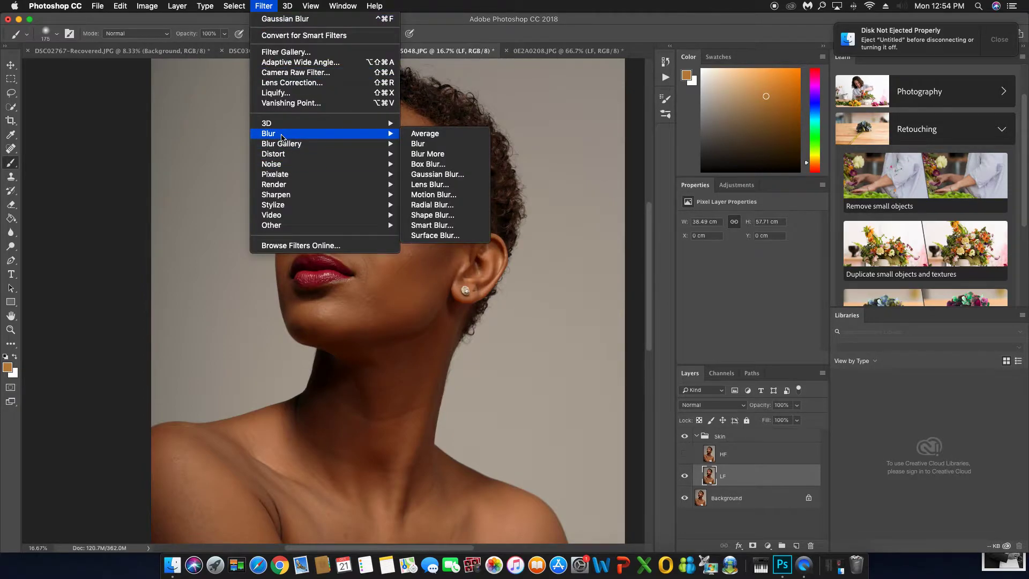
{"action": "left_click", "coordinate": [435, 174]}
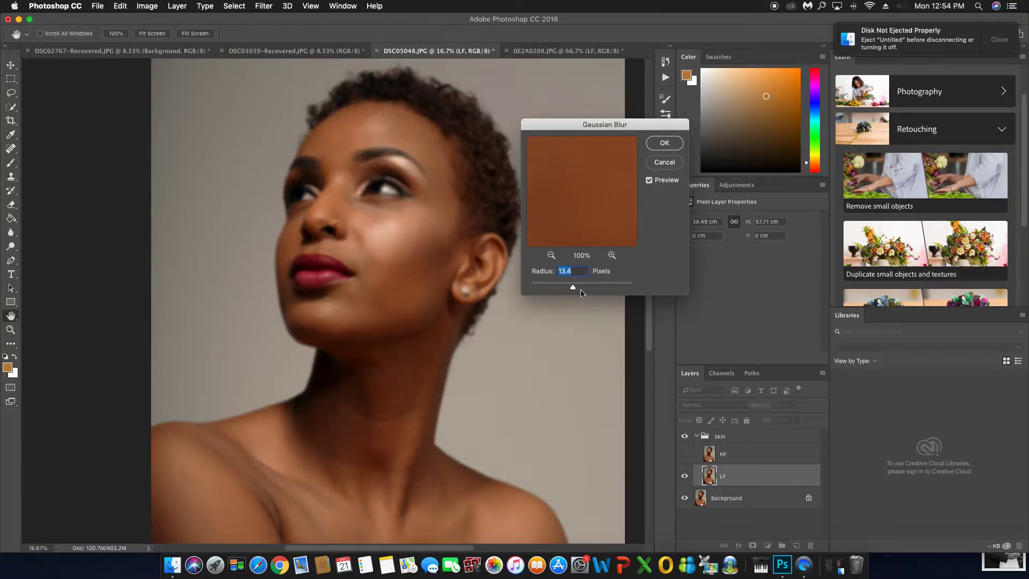
{"action": "mouse_move", "coordinate": [572, 287]}
{"action": "left_mouse_down"}
{"action": "mouse_move", "coordinate": [563, 288]}
{"action": "mouse_move", "coordinate": [576, 288]}
{"action": "left_mouse_up"}
{"action": "left_click_drag", "start_coordinate": [576, 288], "coordinate": [576, 289]}
{"action": "left_click", "coordinate": [664, 144]}
{"action": "key", "text": "b"}
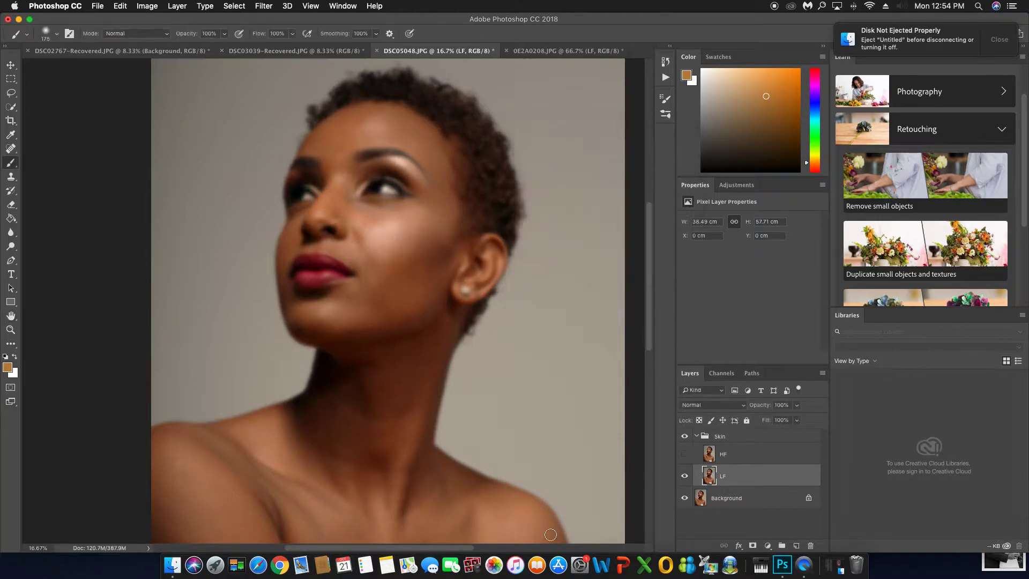
Show the HF layer and run Apply Image on it using layer LF, channel RGB, Invert on, Add blending, 100% opacity, scale 2 and offset 0
{"action": "left_click", "coordinate": [685, 455]}
{"action": "left_click", "coordinate": [738, 460]}
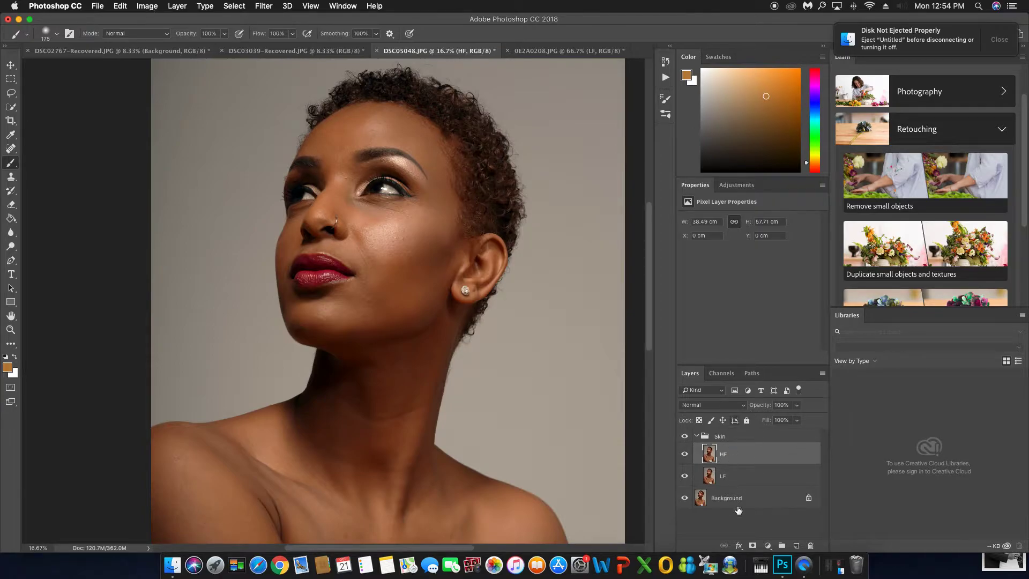
{"action": "left_click", "coordinate": [146, 7]}
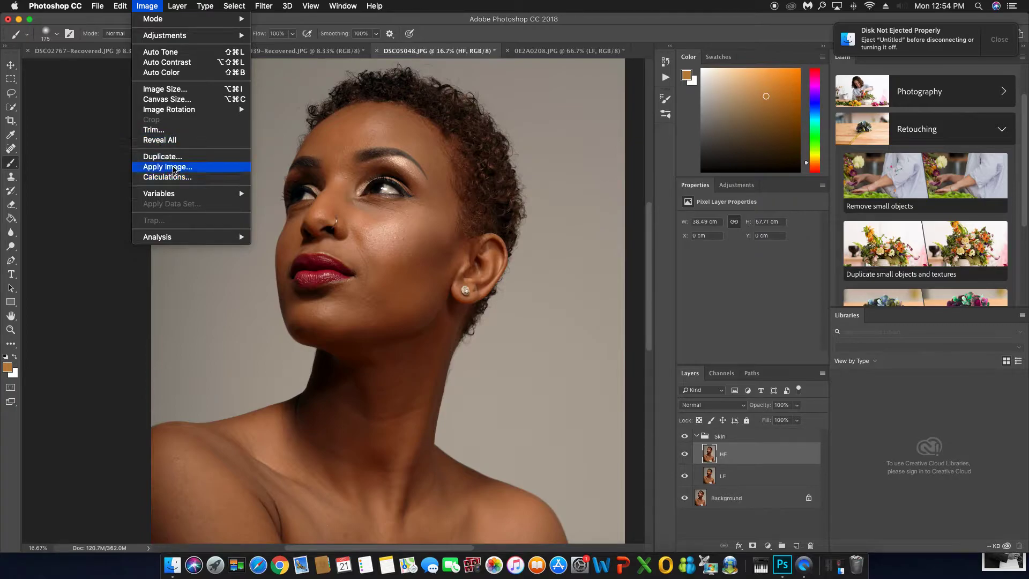
{"action": "left_click", "coordinate": [173, 170]}
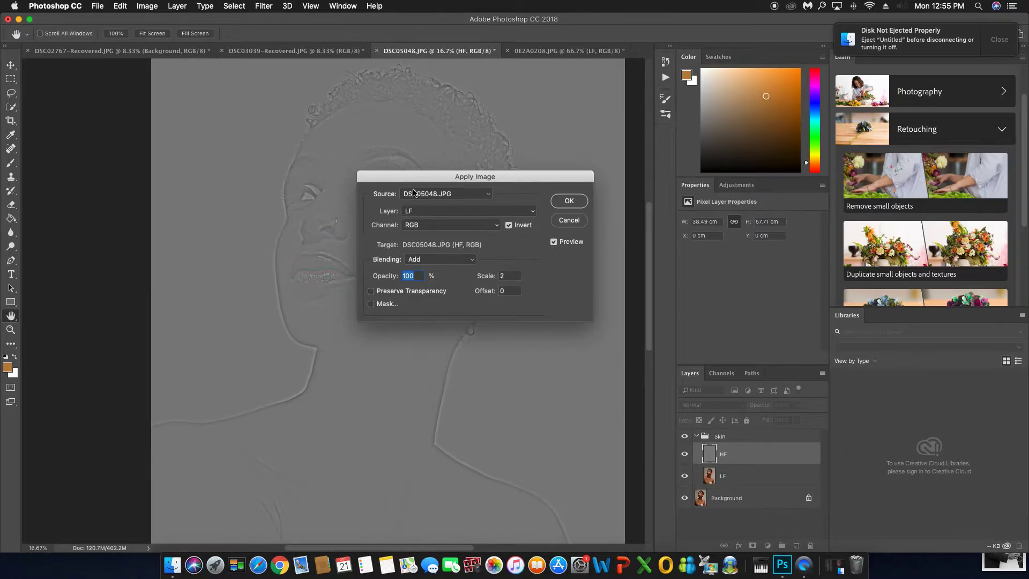
{"action": "left_click", "coordinate": [443, 214]}
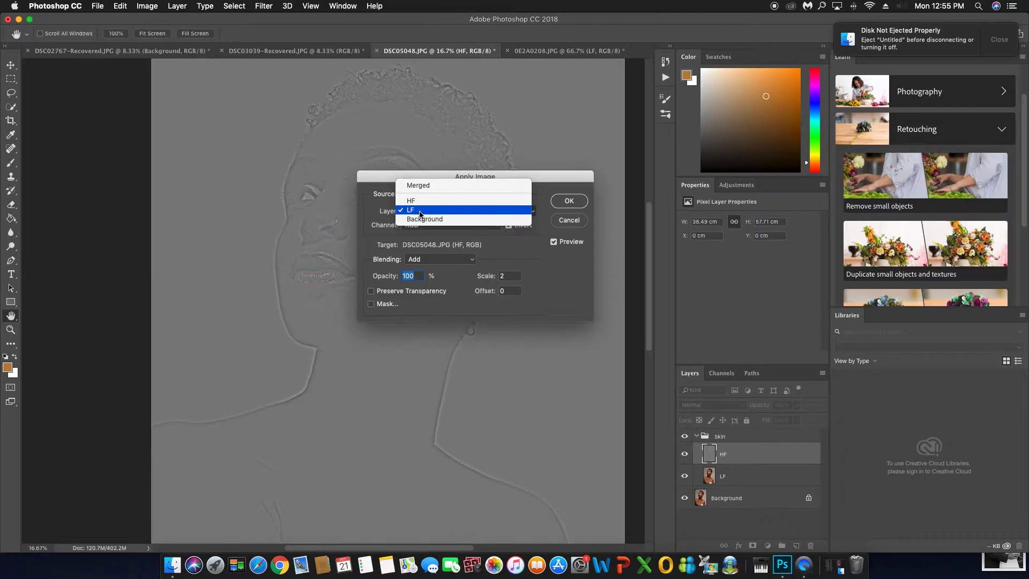
{"action": "left_click", "coordinate": [420, 212]}
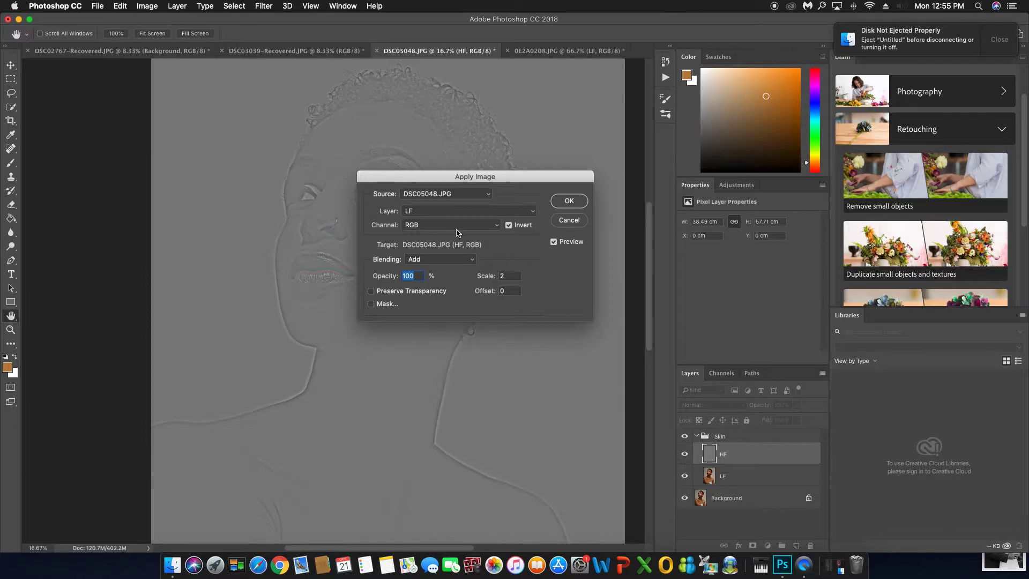
{"action": "left_click", "coordinate": [509, 226]}
{"action": "left_click", "coordinate": [509, 226]}
{"action": "left_click", "coordinate": [571, 202]}
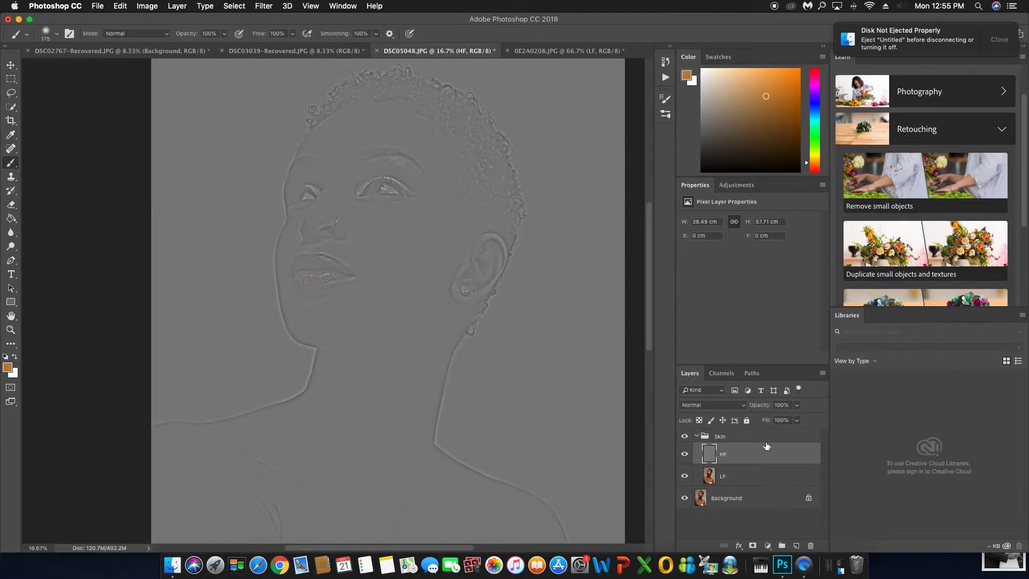
Set the blend mode of the HF layer to Linear Light
{"action": "left_click", "coordinate": [726, 407]}
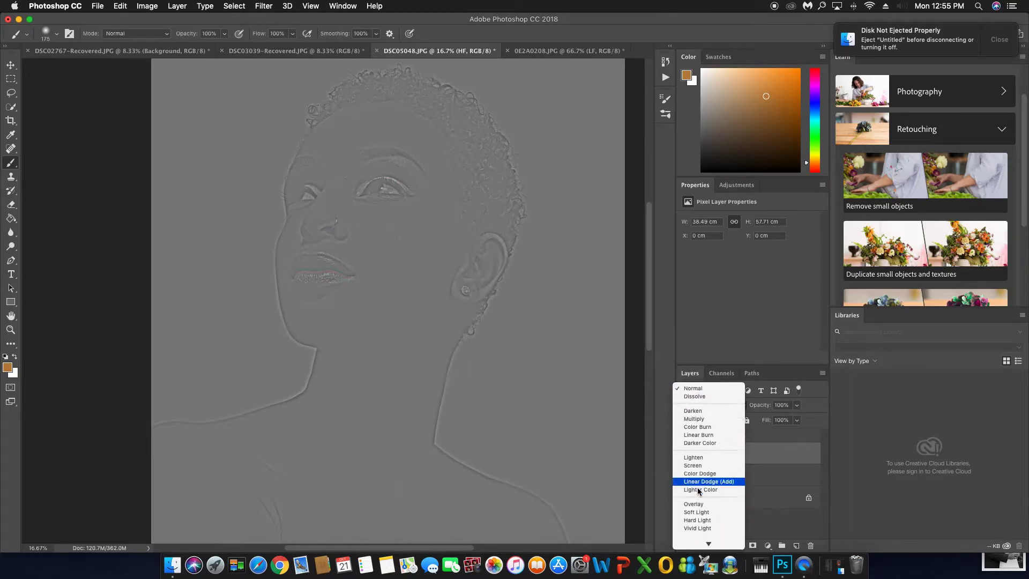
{"action": "scroll", "coordinate": [698, 489], "scroll_direction": "down", "scroll_amount": 2}
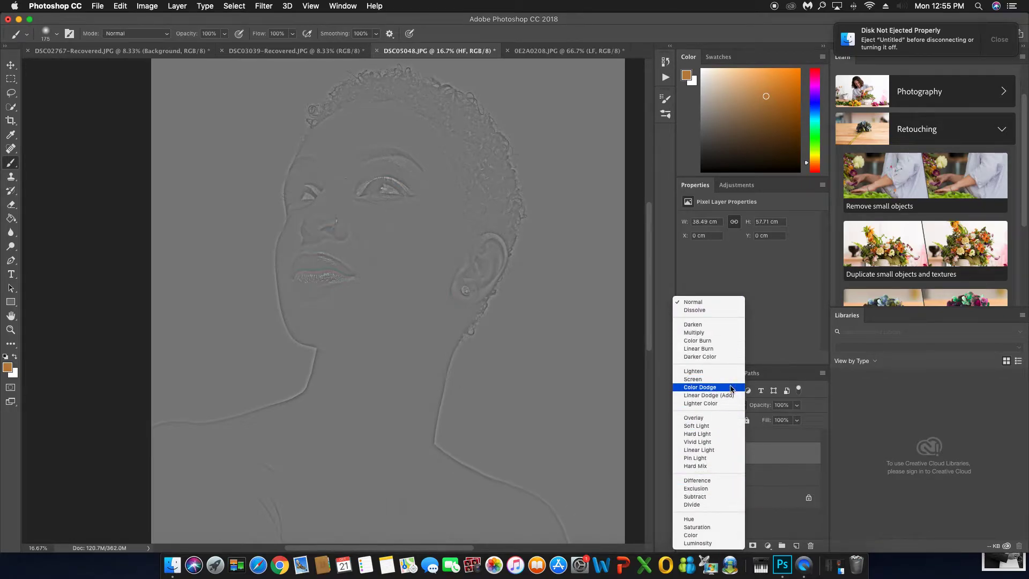
{"action": "left_click", "coordinate": [762, 440]}
{"action": "left_click", "coordinate": [724, 406]}
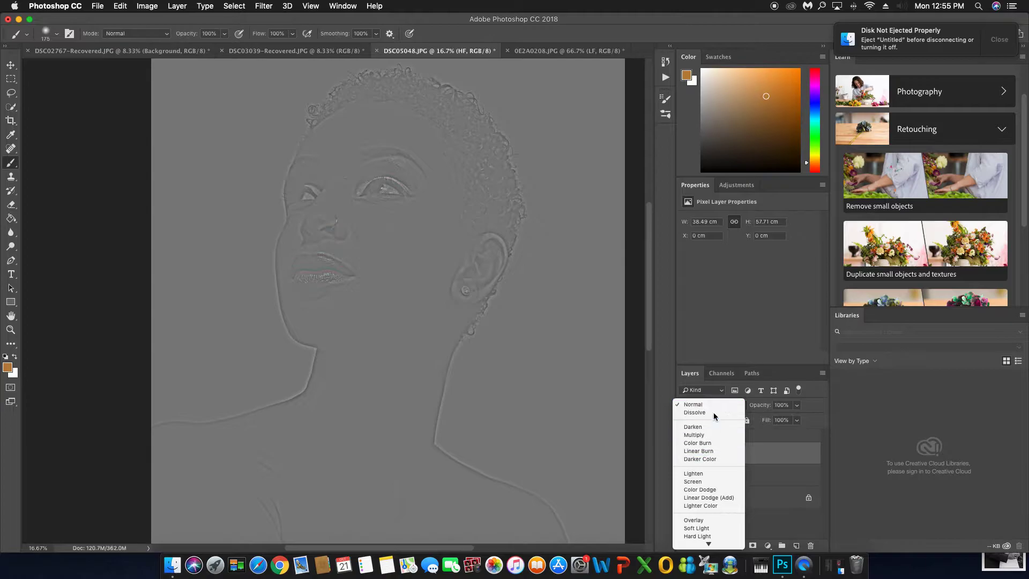
{"action": "scroll", "coordinate": [702, 474], "scroll_direction": "down", "scroll_amount": 5}
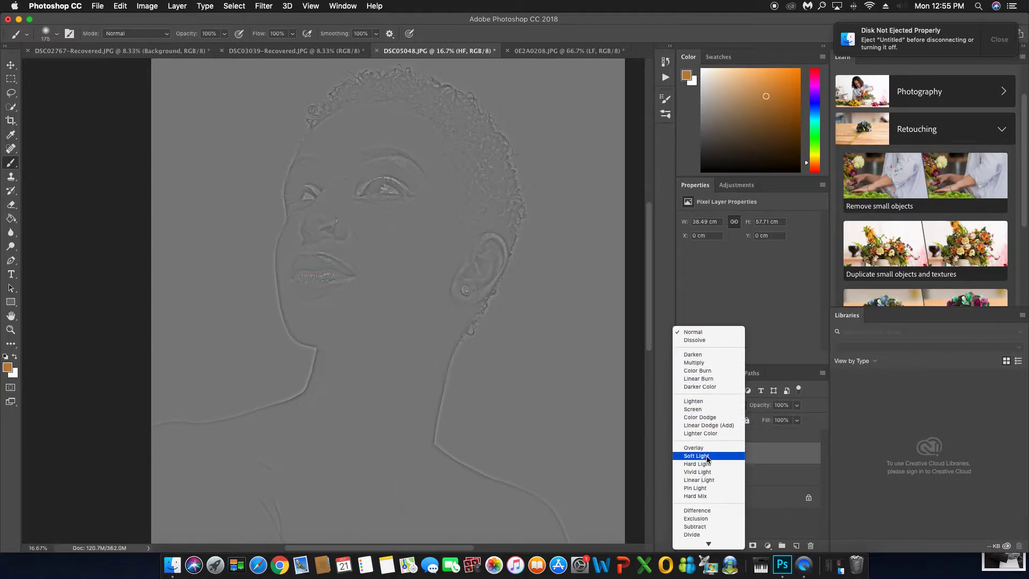
{"action": "left_click", "coordinate": [705, 480]}
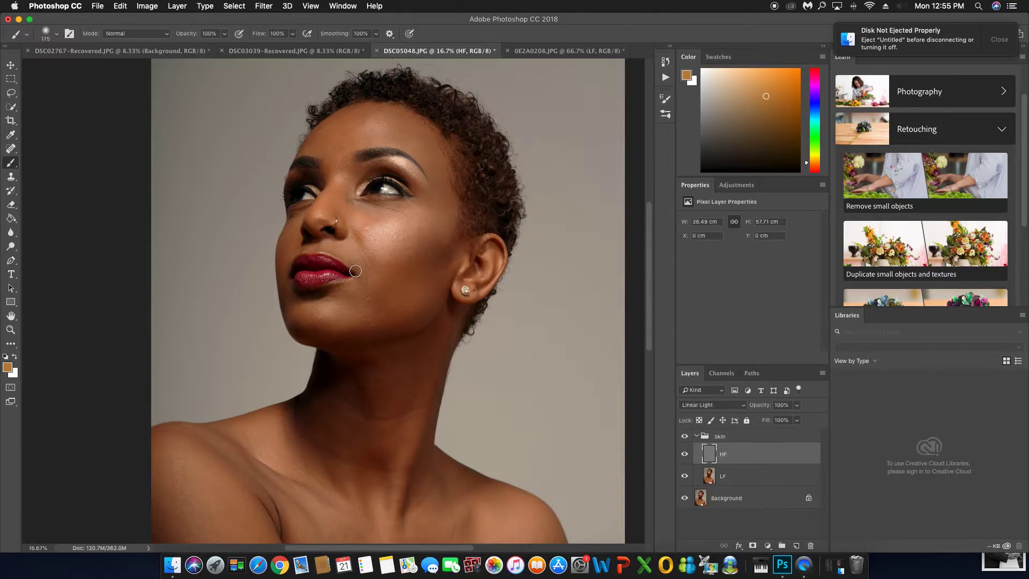
Inspect the skin on the face, neck, shoulders and chest with the frequency separation layers in place
{"action": "scroll", "coordinate": [417, 282], "scroll_direction": "up", "scroll_amount": 3}
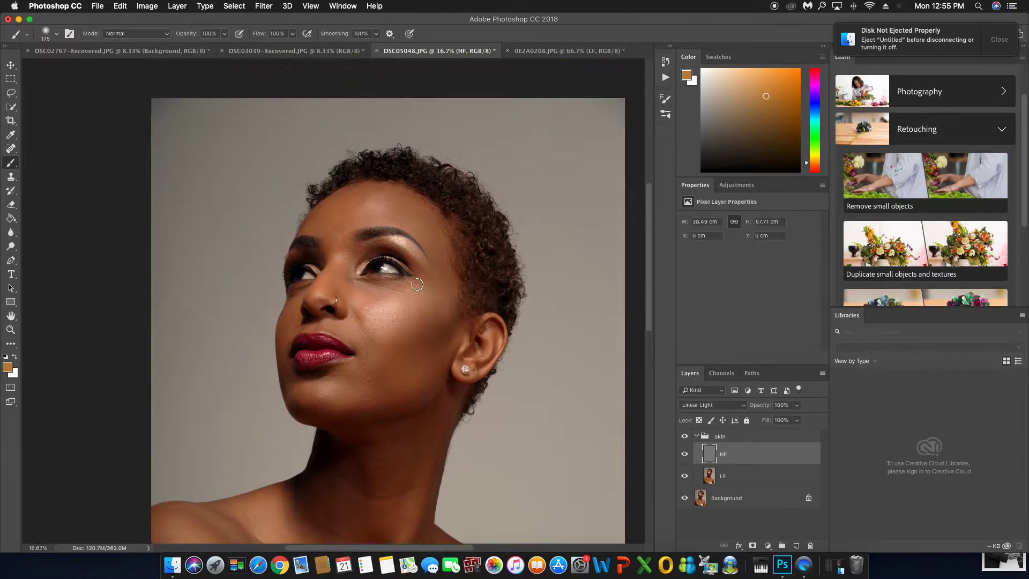
{"action": "scroll", "coordinate": [417, 284], "scroll_direction": "down", "scroll_amount": 2}
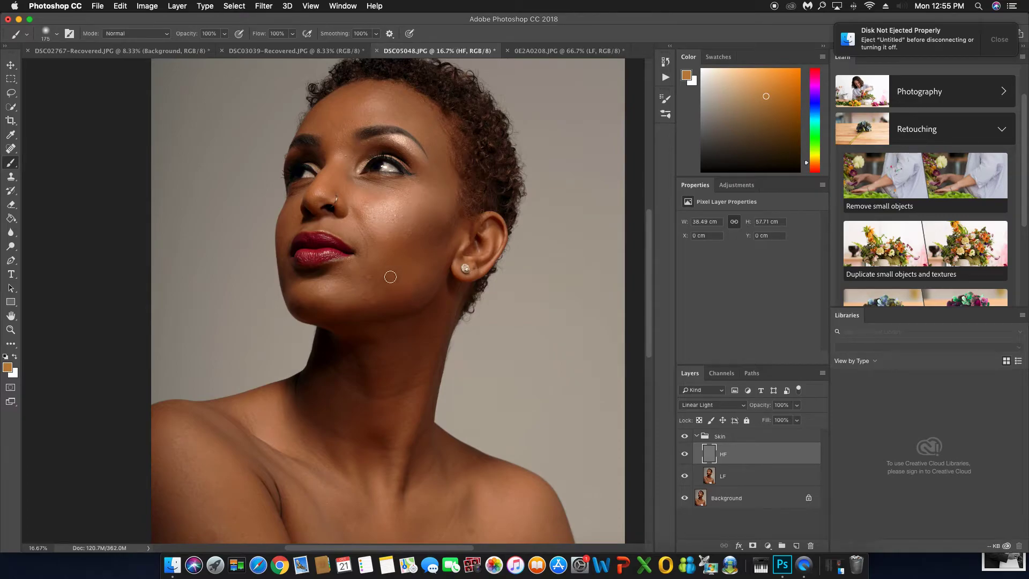
{"action": "scroll", "coordinate": [405, 274], "scroll_direction": "down", "scroll_amount": 2}
{"action": "scroll", "coordinate": [405, 274], "scroll_direction": "up", "scroll_amount": 2}
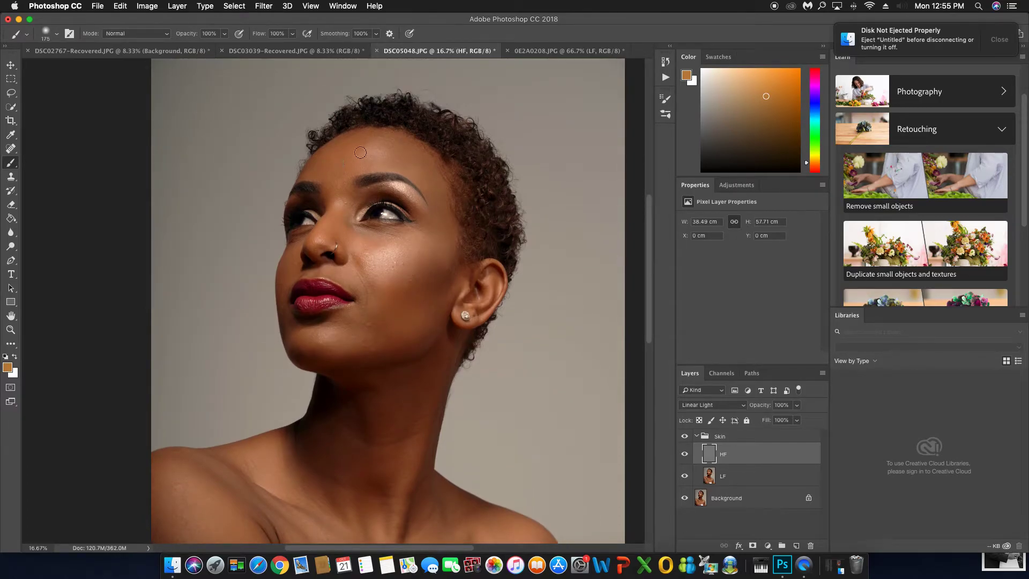
{"action": "scroll", "coordinate": [402, 379], "scroll_direction": "down", "scroll_amount": 7}
{"action": "scroll", "coordinate": [402, 379], "scroll_direction": "up", "scroll_amount": 6}
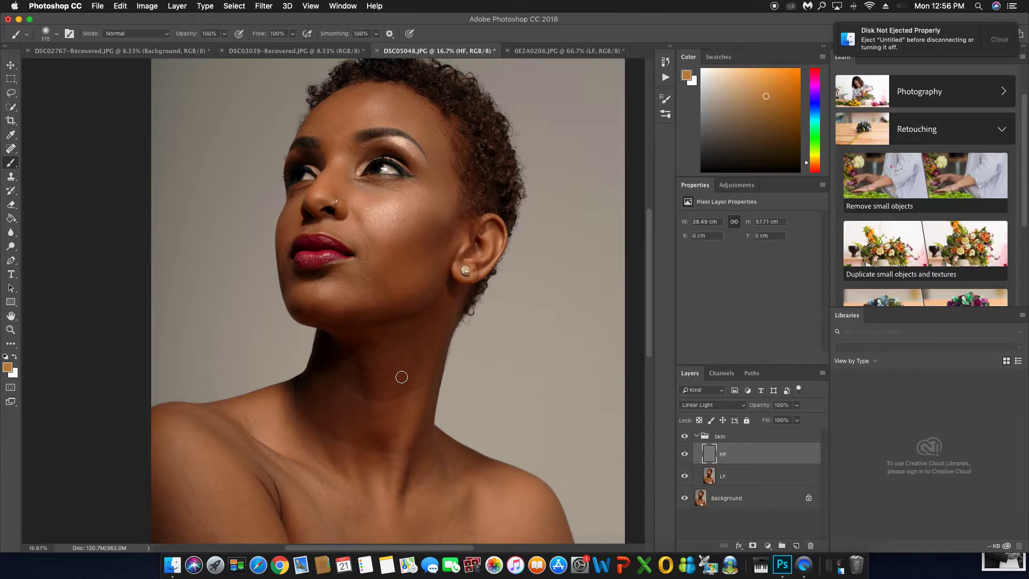
{"action": "scroll", "coordinate": [276, 416], "scroll_direction": "up", "scroll_amount": 1}
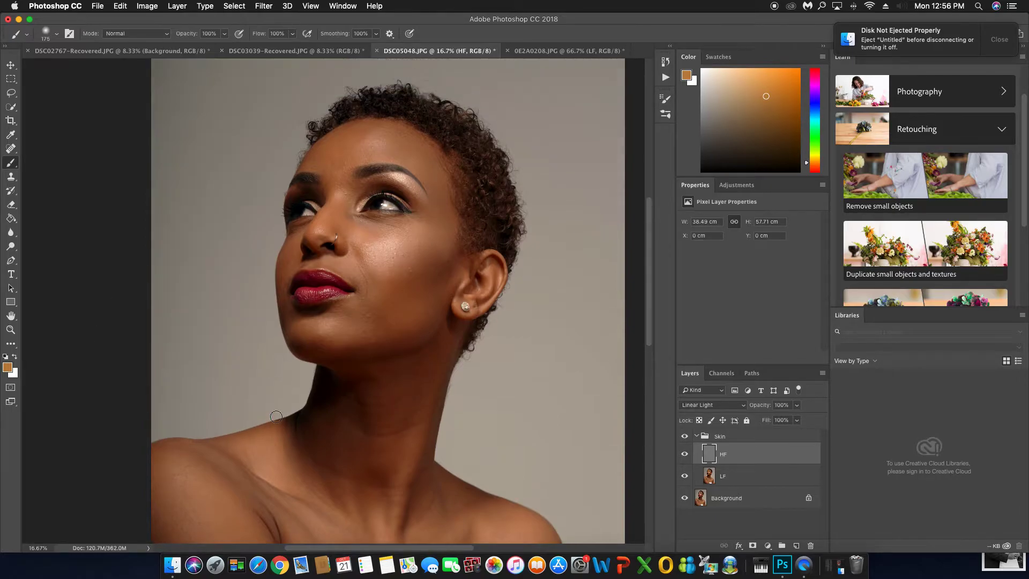
{"action": "scroll", "coordinate": [276, 416], "scroll_direction": "down", "scroll_amount": 3}
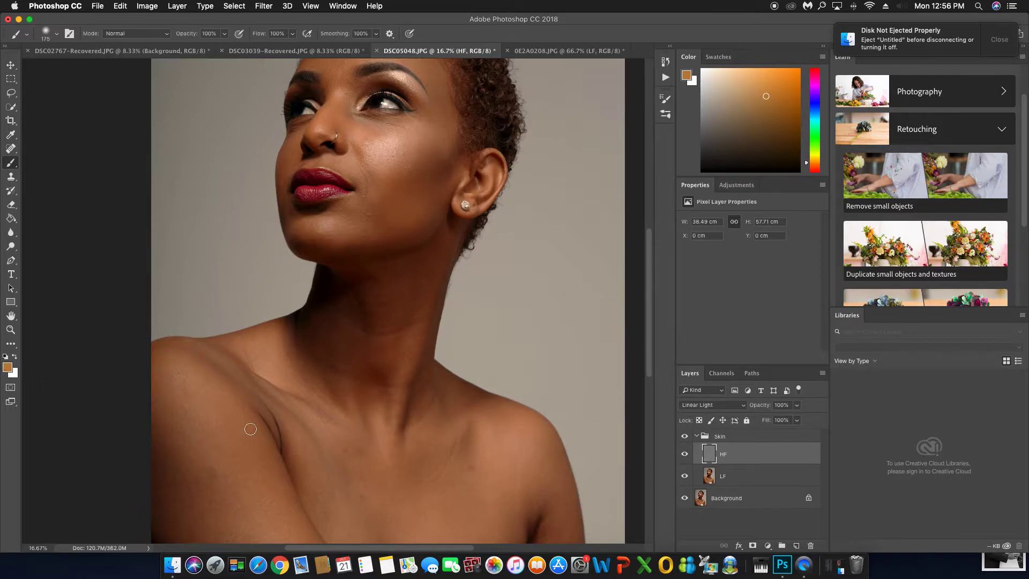
{"action": "scroll", "coordinate": [250, 429], "scroll_direction": "up", "scroll_amount": 5}
{"action": "scroll", "coordinate": [250, 429], "scroll_direction": "down", "scroll_amount": 5}
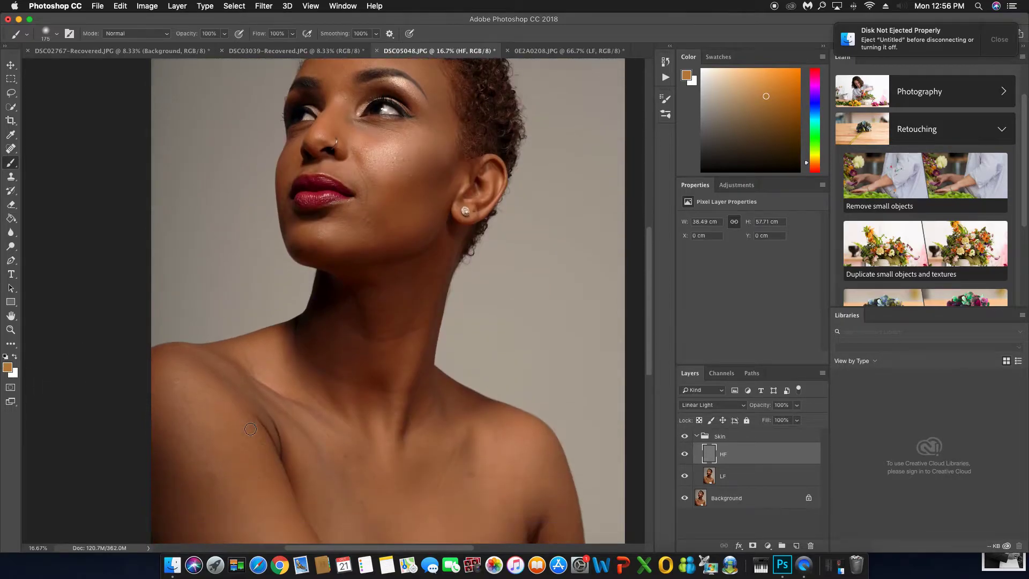
Enter Quick Mask mode on the LF layer and paint over the cheek and jaw with a brush of about 300 px
{"action": "left_click", "coordinate": [735, 480]}
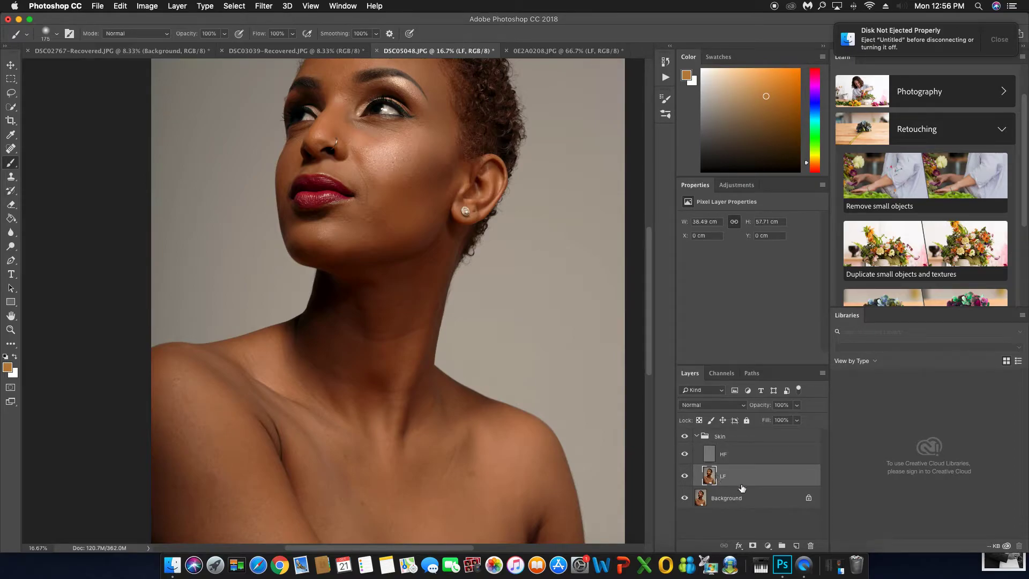
{"action": "left_click", "coordinate": [11, 389]}
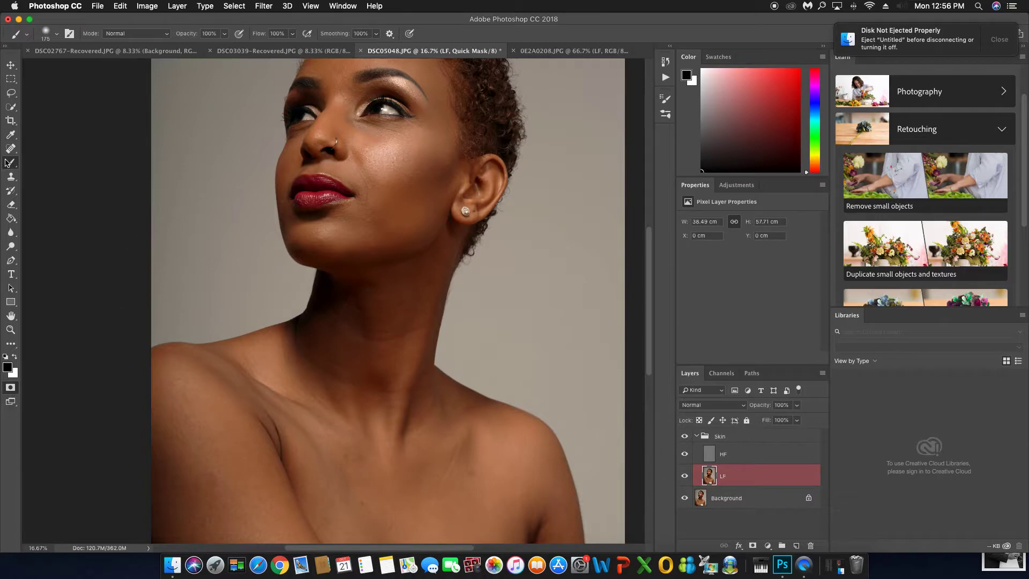
{"action": "scroll", "coordinate": [8, 167], "scroll_direction": "up", "scroll_amount": 5}
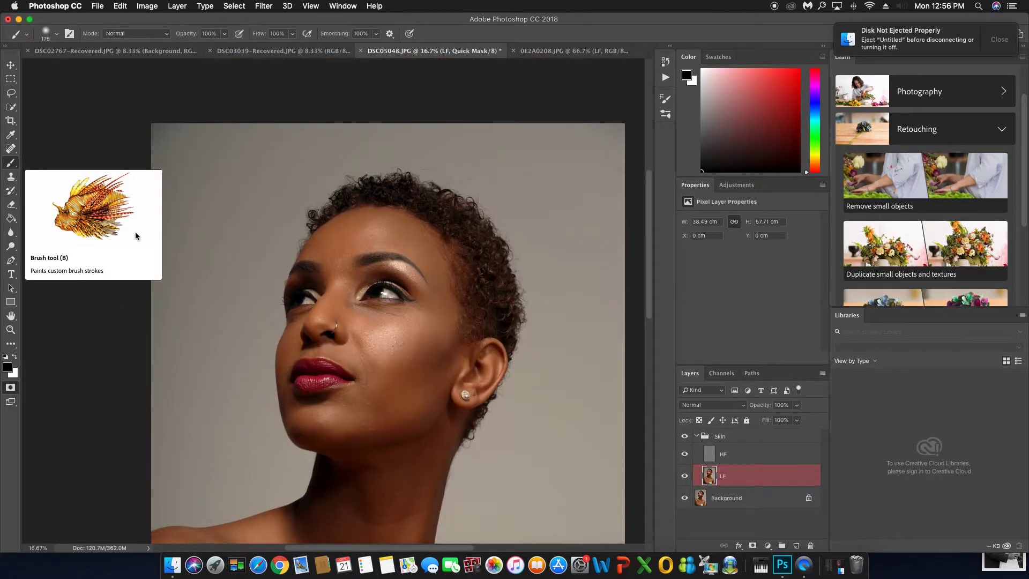
{"action": "scroll", "coordinate": [246, 295], "scroll_direction": "down", "scroll_amount": 5}
{"action": "mouse_move", "coordinate": [354, 241]}
{"action": "left_mouse_down"}
{"action": "mouse_move", "coordinate": [417, 239]}
{"action": "mouse_move", "coordinate": [382, 247]}
{"action": "mouse_move", "coordinate": [387, 274]}
{"action": "mouse_move", "coordinate": [356, 243]}
{"action": "mouse_move", "coordinate": [394, 279]}
{"action": "mouse_move", "coordinate": [436, 246]}
{"action": "mouse_move", "coordinate": [373, 256]}
{"action": "mouse_move", "coordinate": [386, 280]}
{"action": "mouse_move", "coordinate": [388, 303]}
{"action": "mouse_move", "coordinate": [375, 260]}
{"action": "mouse_move", "coordinate": [382, 314]}
{"action": "mouse_move", "coordinate": [435, 252]}
{"action": "mouse_move", "coordinate": [371, 318]}
{"action": "mouse_move", "coordinate": [401, 282]}
{"action": "left_mouse_up"}
{"action": "key", "text": "bracketright"}
{"action": "key", "text": "bracketright"}
{"action": "key", "text": "bracketright"}
{"action": "key", "text": "bracketright"}
{"action": "key", "text": "bracketleft"}
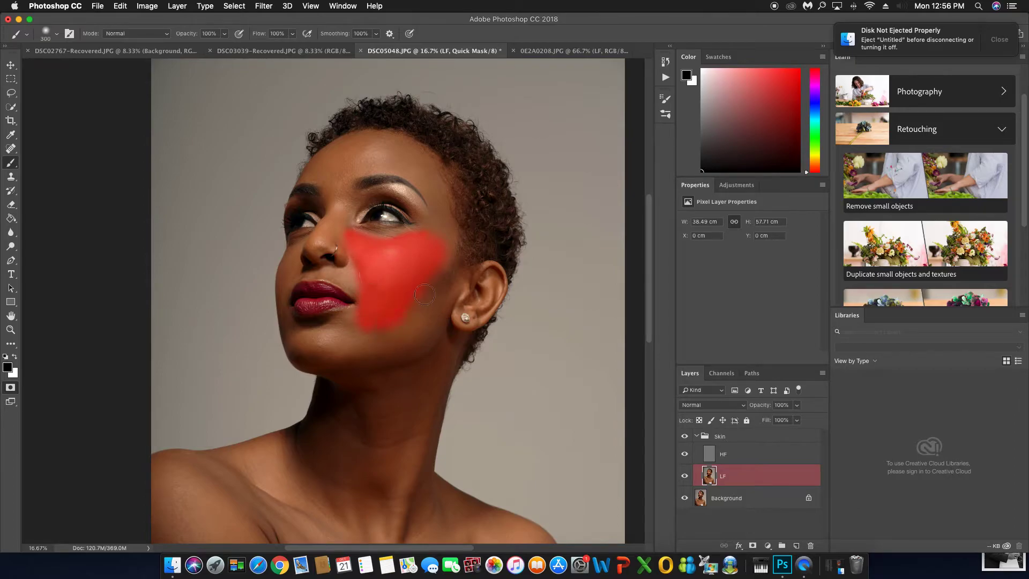
{"action": "mouse_move", "coordinate": [434, 264]}
{"action": "left_mouse_down"}
{"action": "mouse_move", "coordinate": [414, 318]}
{"action": "mouse_move", "coordinate": [386, 339]}
{"action": "mouse_move", "coordinate": [428, 314]}
{"action": "mouse_move", "coordinate": [442, 252]}
{"action": "mouse_move", "coordinate": [420, 320]}
{"action": "mouse_move", "coordinate": [307, 341]}
{"action": "mouse_move", "coordinate": [378, 339]}
{"action": "mouse_move", "coordinate": [341, 336]}
{"action": "mouse_move", "coordinate": [377, 312]}
{"action": "mouse_move", "coordinate": [332, 337]}
{"action": "mouse_move", "coordinate": [403, 326]}
{"action": "mouse_move", "coordinate": [335, 341]}
{"action": "mouse_move", "coordinate": [406, 334]}
{"action": "mouse_move", "coordinate": [356, 342]}
{"action": "mouse_move", "coordinate": [408, 327]}
{"action": "mouse_move", "coordinate": [436, 287]}
{"action": "mouse_move", "coordinate": [411, 336]}
{"action": "left_mouse_up"}
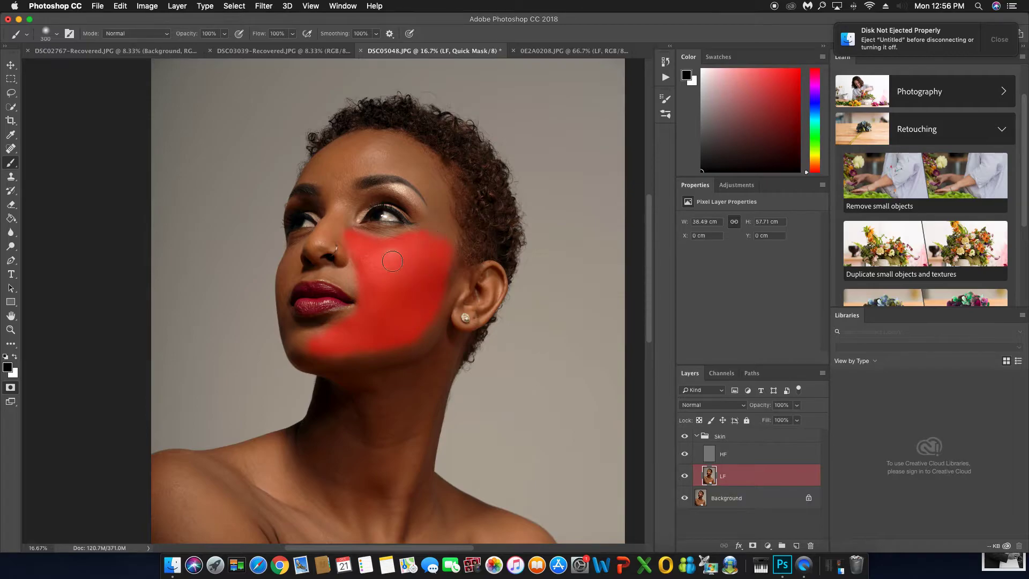
Extend the quick mask over the forehead, temple, brow area, under-eye and side of the nose, reducing the brush to 200 and 175 px
{"action": "key", "text": "bracketleft"}
{"action": "mouse_move", "coordinate": [324, 164]}
{"action": "left_mouse_down"}
{"action": "mouse_move", "coordinate": [382, 151]}
{"action": "mouse_move", "coordinate": [331, 155]}
{"action": "mouse_move", "coordinate": [353, 144]}
{"action": "mouse_move", "coordinate": [379, 145]}
{"action": "mouse_move", "coordinate": [347, 147]}
{"action": "mouse_move", "coordinate": [424, 169]}
{"action": "mouse_move", "coordinate": [391, 145]}
{"action": "mouse_move", "coordinate": [359, 142]}
{"action": "mouse_move", "coordinate": [345, 149]}
{"action": "mouse_move", "coordinate": [412, 162]}
{"action": "mouse_move", "coordinate": [339, 167]}
{"action": "mouse_move", "coordinate": [399, 154]}
{"action": "mouse_move", "coordinate": [370, 141]}
{"action": "mouse_move", "coordinate": [319, 169]}
{"action": "mouse_move", "coordinate": [377, 141]}
{"action": "mouse_move", "coordinate": [431, 169]}
{"action": "mouse_move", "coordinate": [403, 165]}
{"action": "mouse_move", "coordinate": [435, 194]}
{"action": "mouse_move", "coordinate": [426, 168]}
{"action": "mouse_move", "coordinate": [440, 199]}
{"action": "mouse_move", "coordinate": [438, 254]}
{"action": "mouse_move", "coordinate": [441, 213]}
{"action": "mouse_move", "coordinate": [424, 178]}
{"action": "mouse_move", "coordinate": [441, 230]}
{"action": "mouse_move", "coordinate": [413, 237]}
{"action": "left_mouse_up"}
{"action": "key", "text": "bracketleft"}
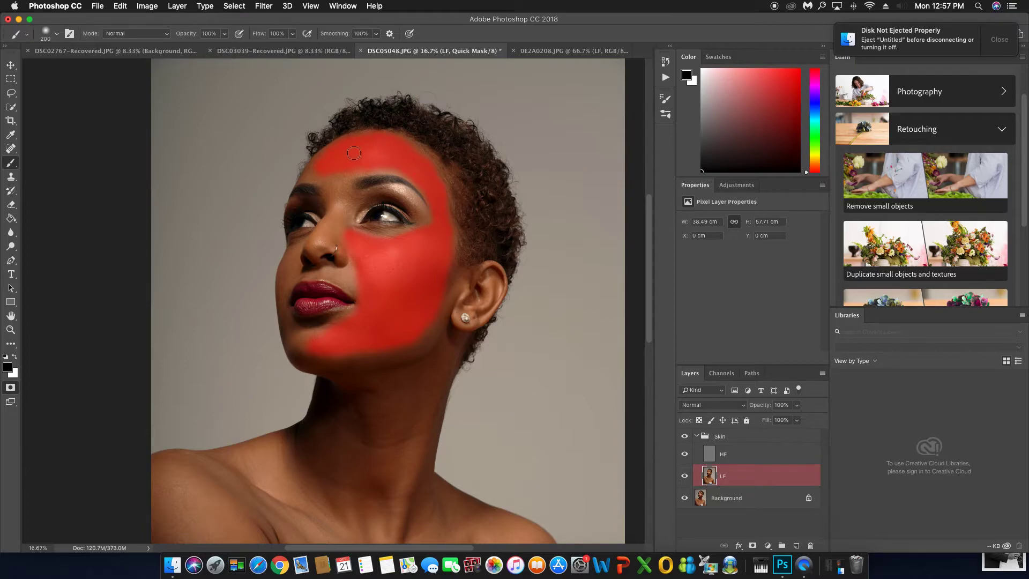
{"action": "mouse_move", "coordinate": [309, 172]}
{"action": "left_mouse_down"}
{"action": "mouse_move", "coordinate": [400, 163]}
{"action": "mouse_move", "coordinate": [376, 157]}
{"action": "mouse_move", "coordinate": [378, 147]}
{"action": "mouse_move", "coordinate": [401, 157]}
{"action": "mouse_move", "coordinate": [371, 188]}
{"action": "mouse_move", "coordinate": [337, 176]}
{"action": "mouse_move", "coordinate": [338, 193]}
{"action": "mouse_move", "coordinate": [351, 170]}
{"action": "mouse_move", "coordinate": [383, 162]}
{"action": "left_mouse_up"}
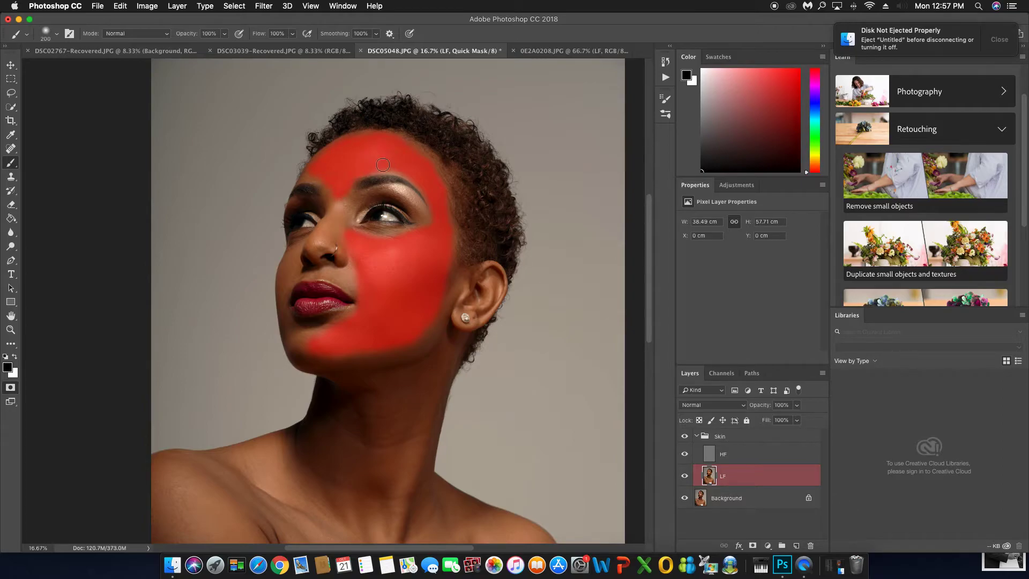
{"action": "key", "text": "bracketleft"}
{"action": "mouse_move", "coordinate": [423, 194]}
{"action": "left_mouse_down"}
{"action": "mouse_move", "coordinate": [394, 190]}
{"action": "mouse_move", "coordinate": [417, 207]}
{"action": "mouse_move", "coordinate": [431, 252]}
{"action": "left_mouse_up"}
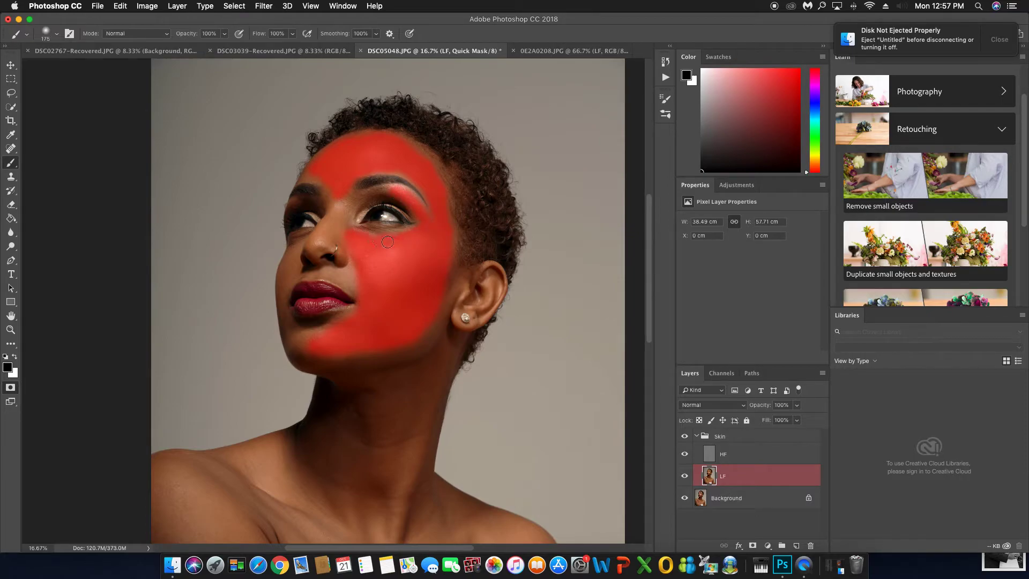
{"action": "mouse_move", "coordinate": [348, 232]}
{"action": "left_mouse_down"}
{"action": "mouse_move", "coordinate": [368, 260]}
{"action": "mouse_move", "coordinate": [335, 228]}
{"action": "left_mouse_up"}
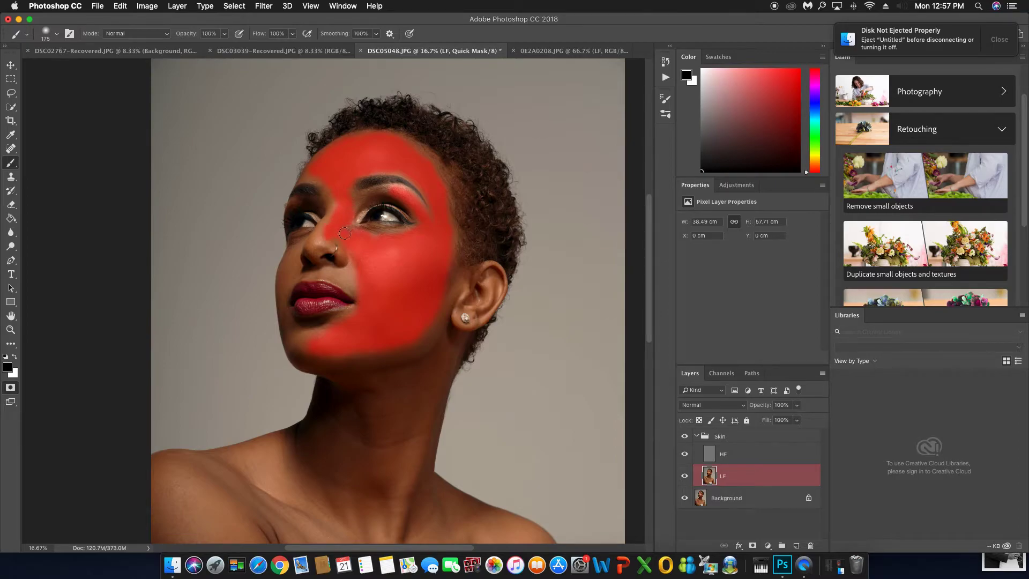
{"action": "mouse_move", "coordinate": [353, 285]}
{"action": "left_mouse_down"}
{"action": "mouse_move", "coordinate": [338, 277]}
{"action": "mouse_move", "coordinate": [371, 301]}
{"action": "mouse_move", "coordinate": [351, 270]}
{"action": "left_mouse_up"}
Convert the face quick mask to a selection and invert it so only the painted skin is selected
{"action": "left_click", "coordinate": [11, 390]}
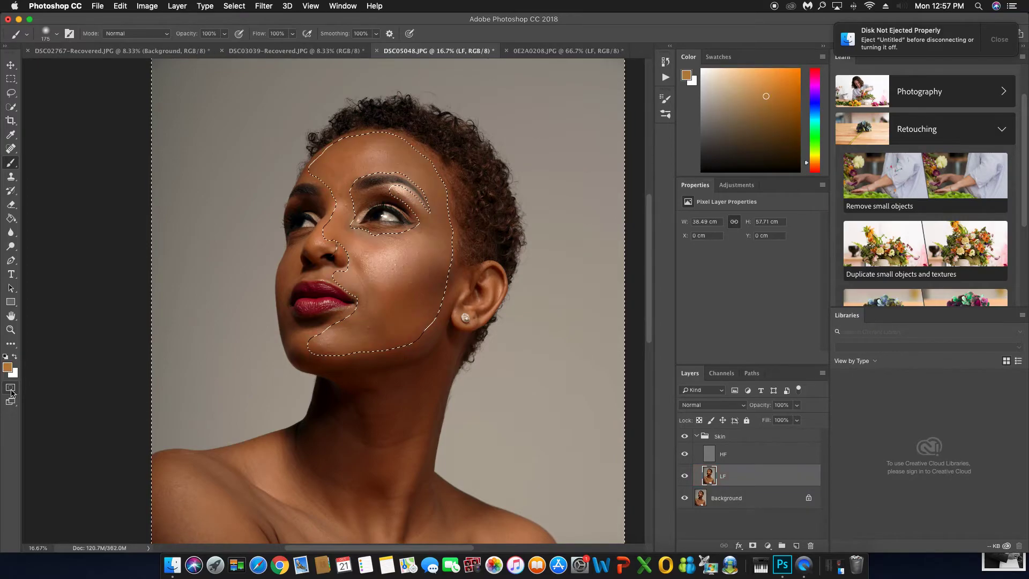
{"action": "left_click", "coordinate": [234, 7]}
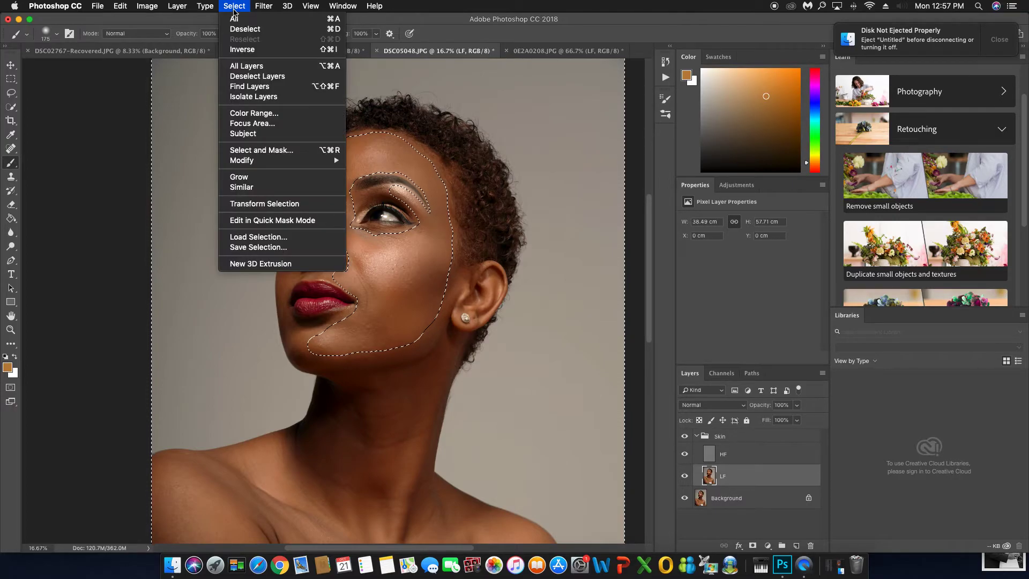
{"action": "left_click", "coordinate": [241, 52]}
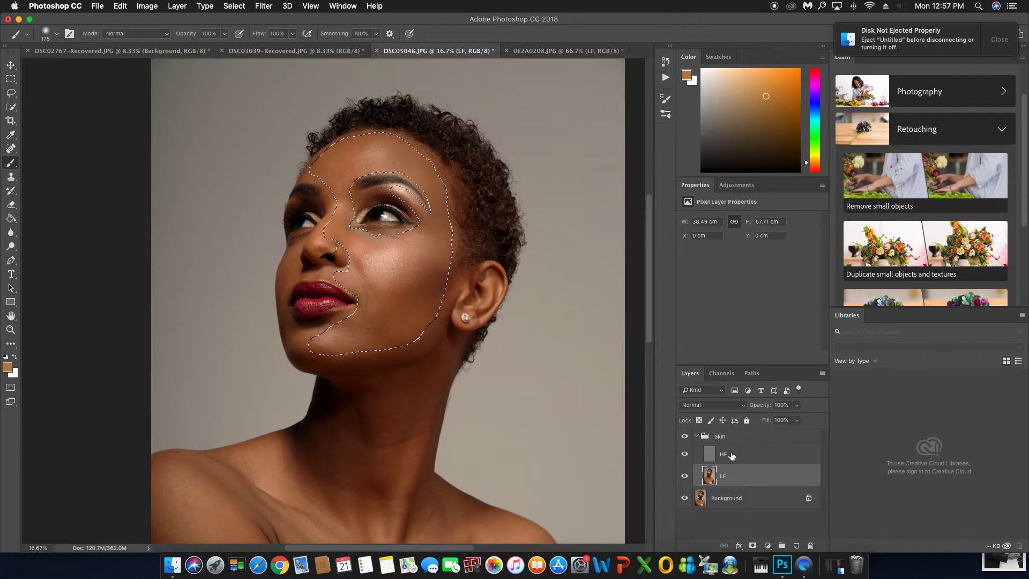
Apply a Gaussian Blur with a 56.0-pixel radius to the selected face skin on the LF layer and deselect
{"action": "left_click", "coordinate": [263, 7]}
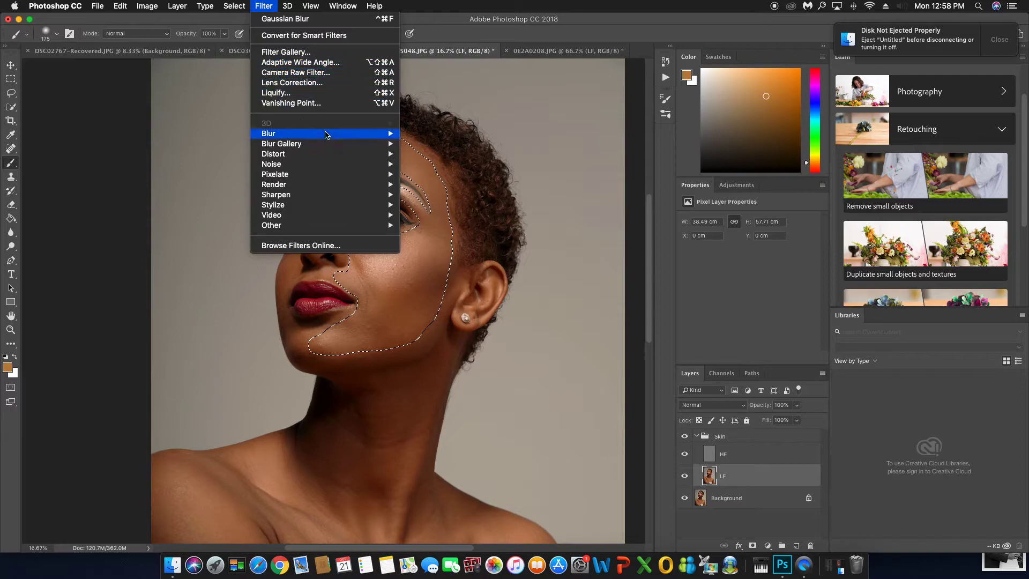
{"action": "mouse_move", "coordinate": [301, 135]}
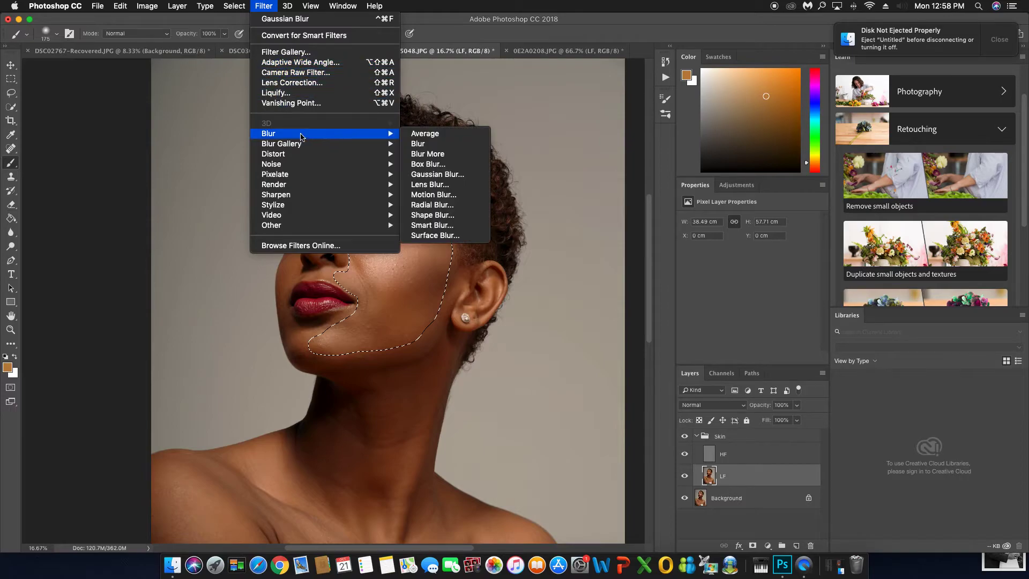
{"action": "left_click", "coordinate": [428, 174]}
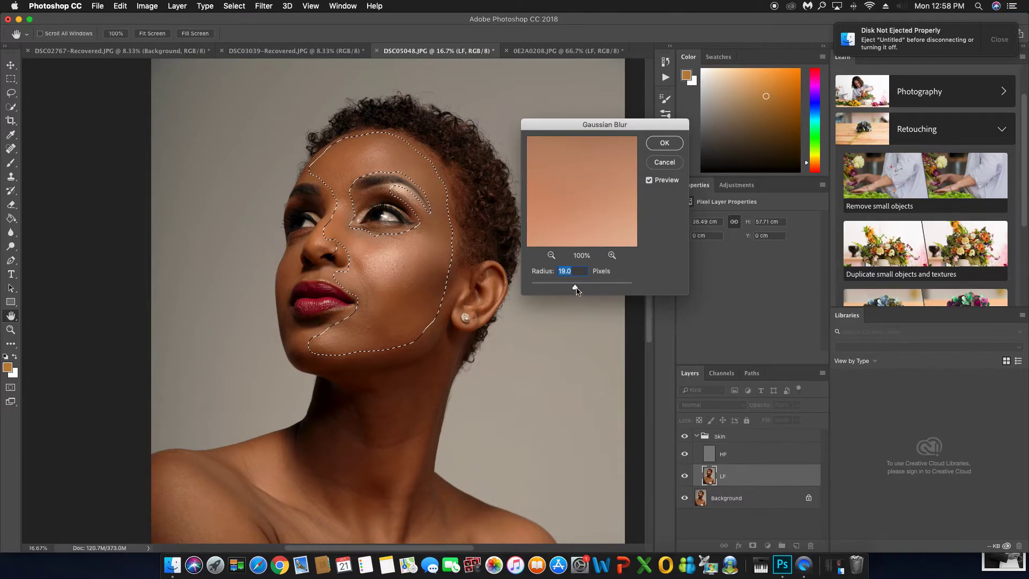
{"action": "left_click_drag", "start_coordinate": [576, 290], "coordinate": [583, 290]}
{"action": "left_click_drag", "start_coordinate": [587, 290], "coordinate": [588, 290]}
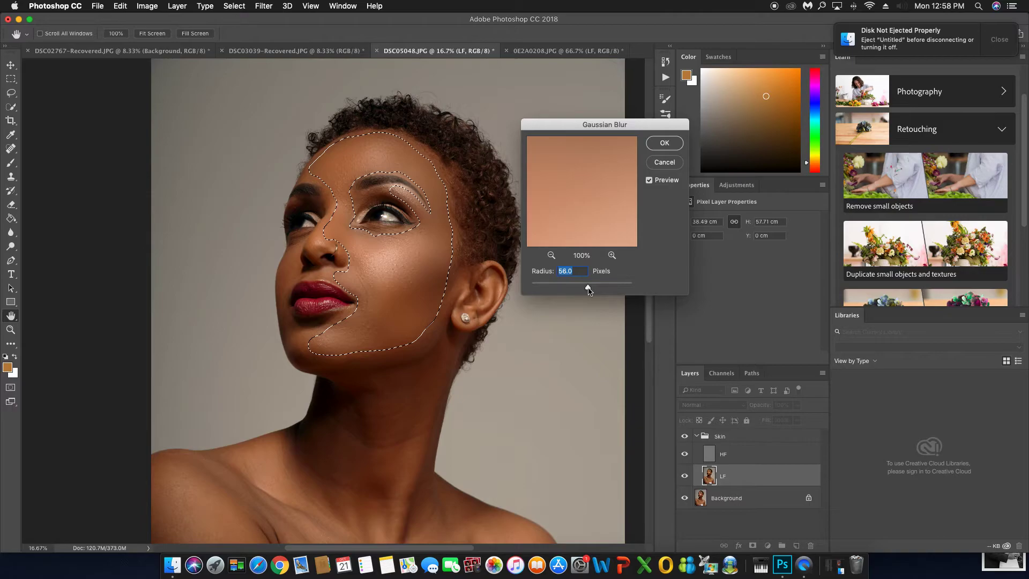
{"action": "left_click", "coordinate": [665, 143]}
{"action": "key", "text": "b"}
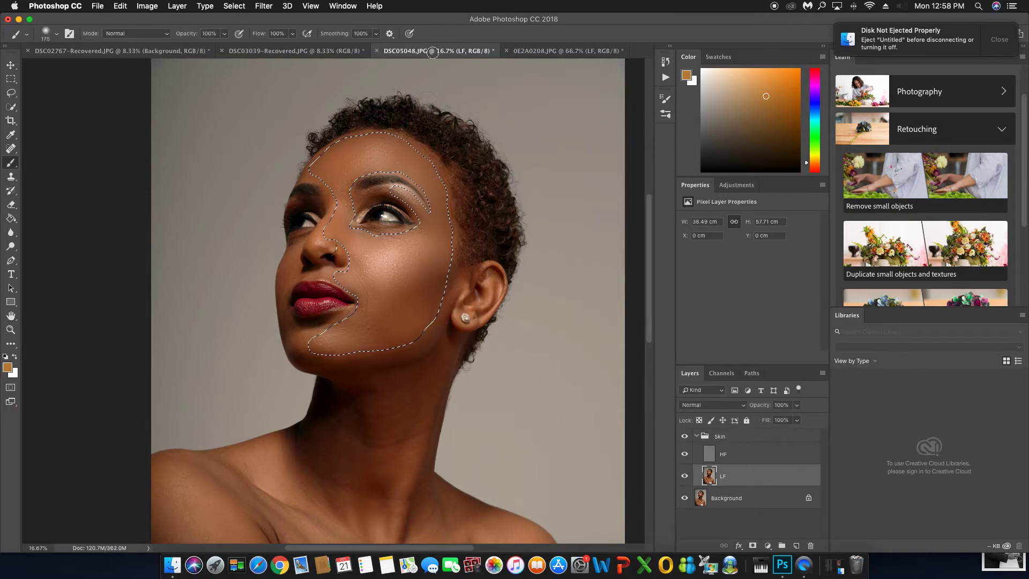
{"action": "left_click", "coordinate": [236, 8]}
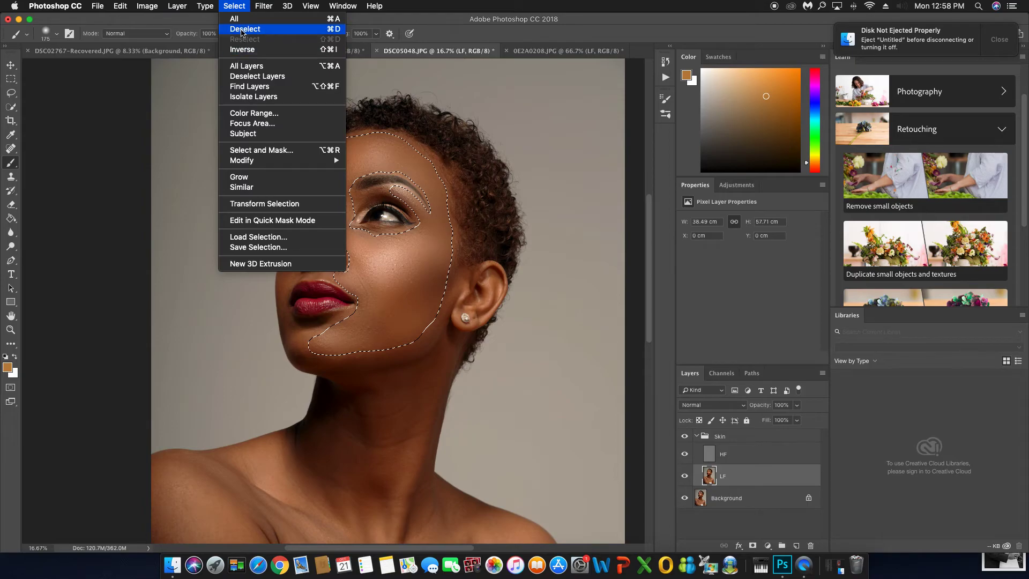
{"action": "left_click", "coordinate": [247, 30]}
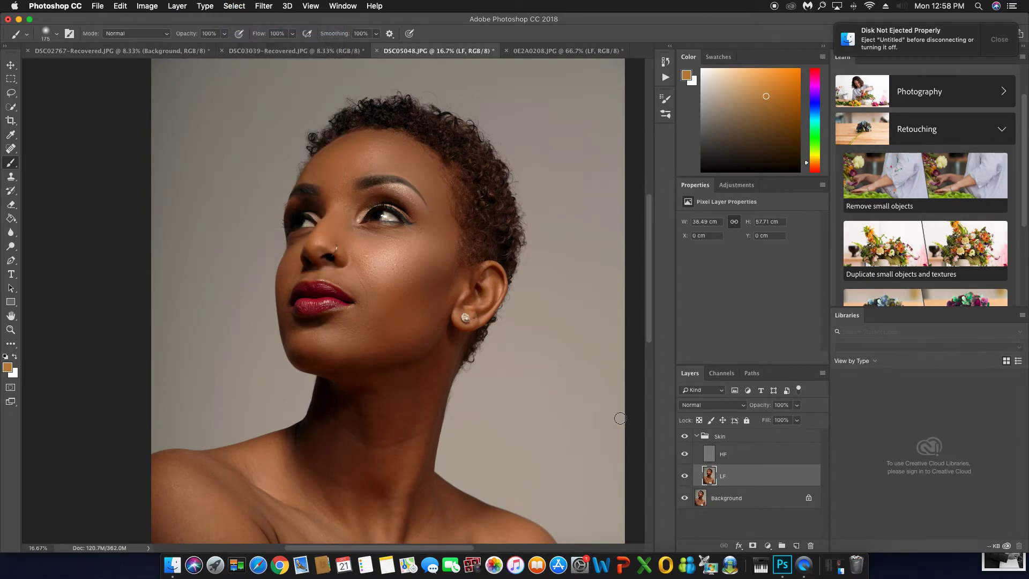
Toggle the LF layer's visibility on and off to compare the face skin with and without it
{"action": "left_click", "coordinate": [684, 477]}
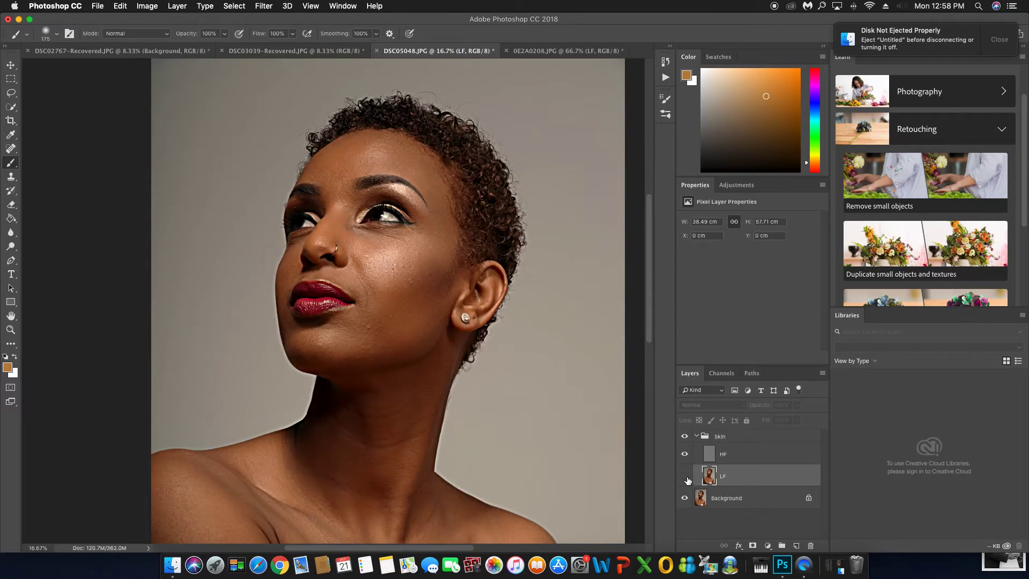
{"action": "left_click", "coordinate": [685, 477]}
{"action": "left_click", "coordinate": [685, 476]}
{"action": "left_click", "coordinate": [685, 477]}
{"action": "left_click", "coordinate": [686, 476]}
{"action": "left_click", "coordinate": [685, 476]}
Paint a new quick mask over the chin, jawline and neck on the LF layer with a 500 px brush
{"action": "scroll", "coordinate": [371, 316], "scroll_direction": "down", "scroll_amount": 3}
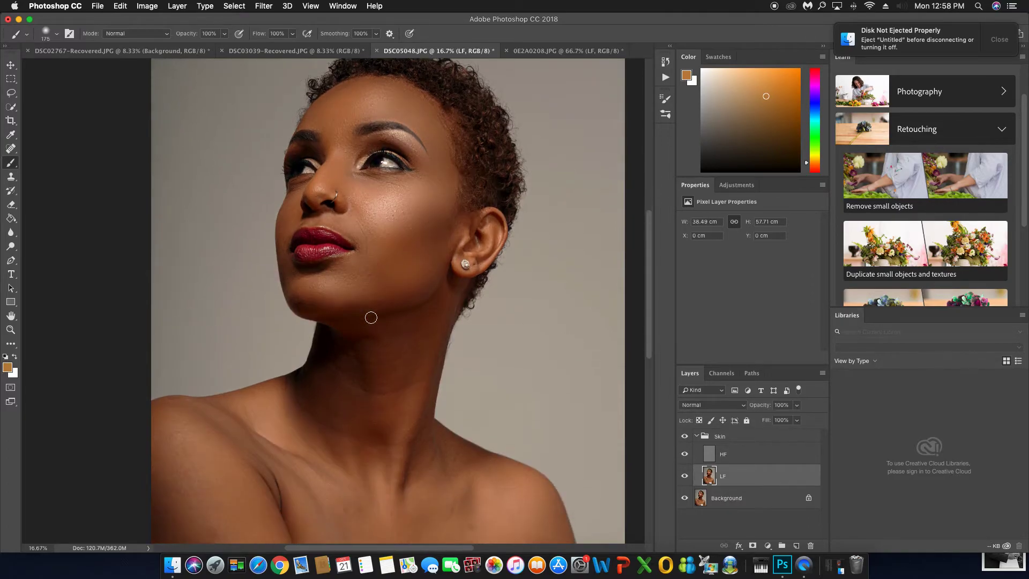
{"action": "left_click", "coordinate": [10, 387]}
{"action": "scroll", "coordinate": [328, 315], "scroll_direction": "up", "scroll_amount": 1}
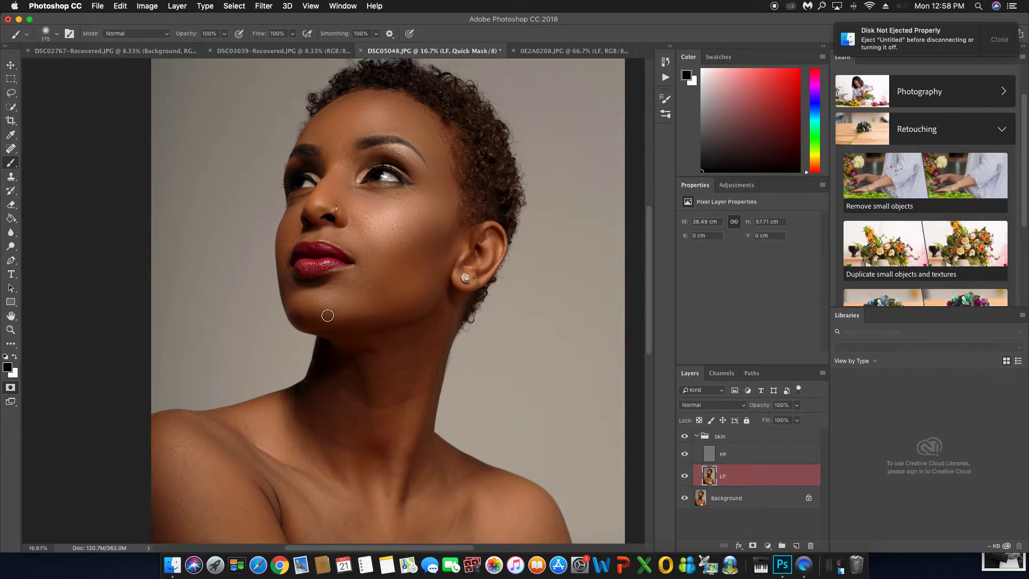
{"action": "key", "text": "bracketright"}
{"action": "key", "text": "bracketright"}
{"action": "key", "text": "bracketright"}
{"action": "key", "text": "bracketright"}
{"action": "key", "text": "bracketright"}
{"action": "mouse_move", "coordinate": [326, 313]}
{"action": "left_mouse_down"}
{"action": "mouse_move", "coordinate": [346, 300]}
{"action": "mouse_move", "coordinate": [421, 303]}
{"action": "left_mouse_up"}
{"action": "scroll", "coordinate": [335, 343], "scroll_direction": "down", "scroll_amount": 8}
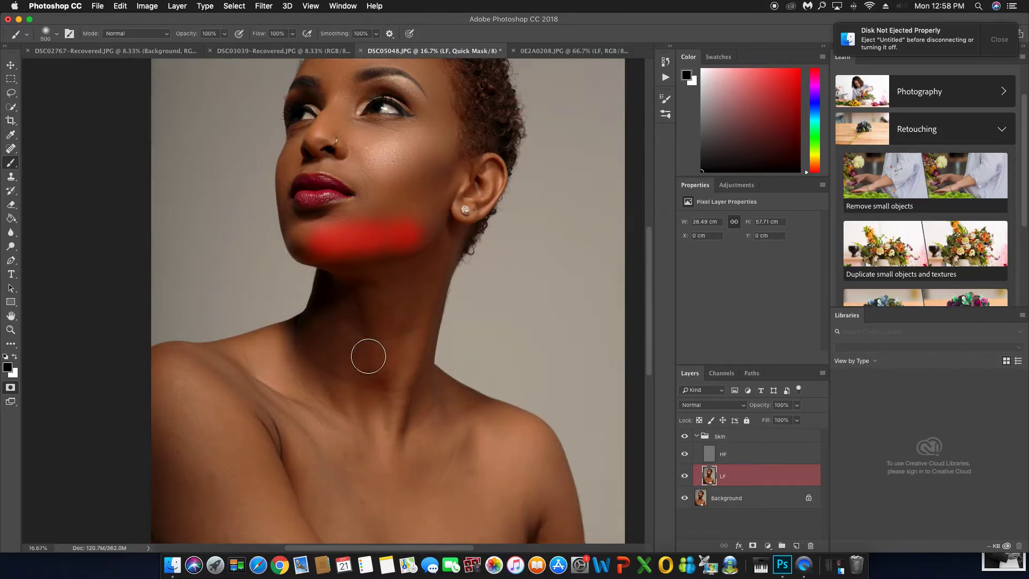
{"action": "mouse_move", "coordinate": [377, 237]}
{"action": "left_mouse_down"}
{"action": "mouse_move", "coordinate": [345, 341]}
{"action": "mouse_move", "coordinate": [346, 313]}
{"action": "mouse_move", "coordinate": [294, 299]}
{"action": "mouse_move", "coordinate": [329, 281]}
{"action": "mouse_move", "coordinate": [365, 235]}
{"action": "mouse_move", "coordinate": [422, 222]}
{"action": "mouse_move", "coordinate": [369, 341]}
{"action": "mouse_move", "coordinate": [437, 194]}
{"action": "mouse_move", "coordinate": [369, 320]}
{"action": "mouse_move", "coordinate": [438, 205]}
{"action": "mouse_move", "coordinate": [379, 336]}
{"action": "mouse_move", "coordinate": [413, 229]}
{"action": "mouse_move", "coordinate": [362, 208]}
{"action": "mouse_move", "coordinate": [422, 198]}
{"action": "mouse_move", "coordinate": [371, 224]}
{"action": "mouse_move", "coordinate": [357, 201]}
{"action": "mouse_move", "coordinate": [382, 222]}
{"action": "mouse_move", "coordinate": [348, 212]}
{"action": "mouse_move", "coordinate": [374, 222]}
{"action": "mouse_move", "coordinate": [372, 250]}
{"action": "mouse_move", "coordinate": [338, 297]}
{"action": "left_mouse_up"}
Turn the jaw and neck quick mask into a selection and invert it
{"action": "left_click", "coordinate": [10, 387]}
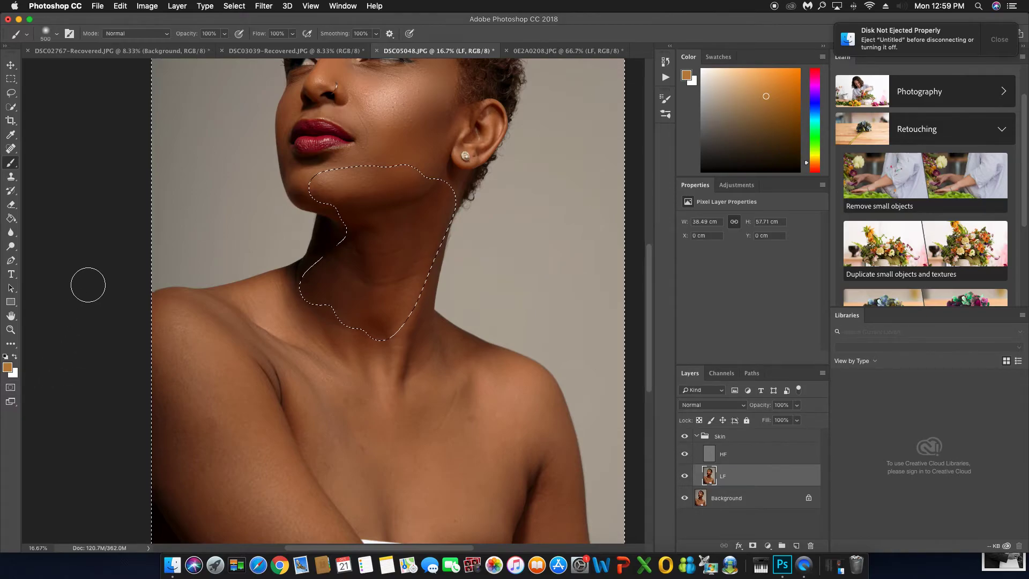
{"action": "scroll", "coordinate": [87, 285], "scroll_direction": "up", "scroll_amount": 3}
{"action": "left_click", "coordinate": [234, 6]}
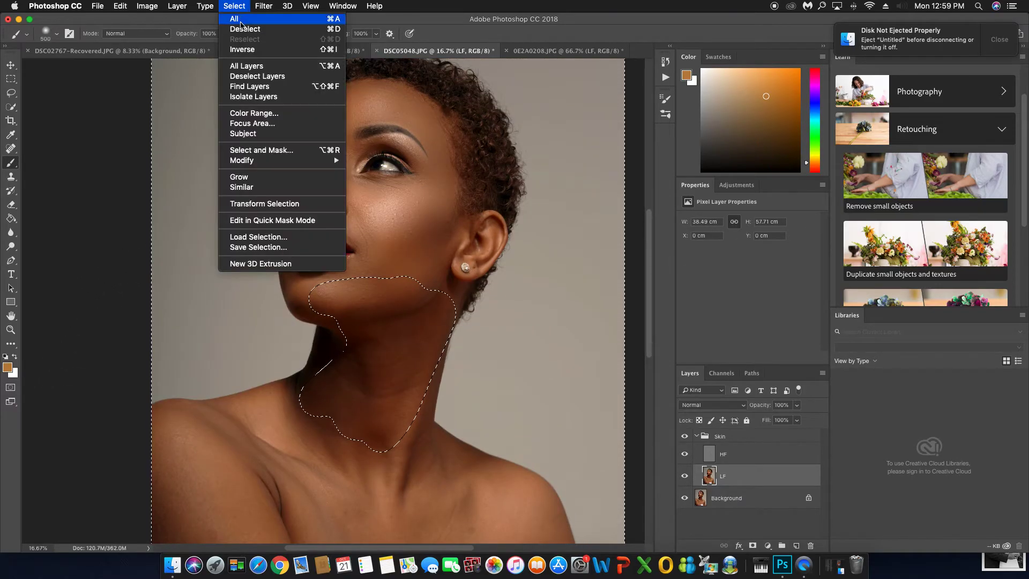
{"action": "left_click", "coordinate": [243, 49]}
Blur the selected jaw and neck skin with Gaussian Blur at a 56.0-pixel radius and deselect
{"action": "left_click", "coordinate": [263, 6]}
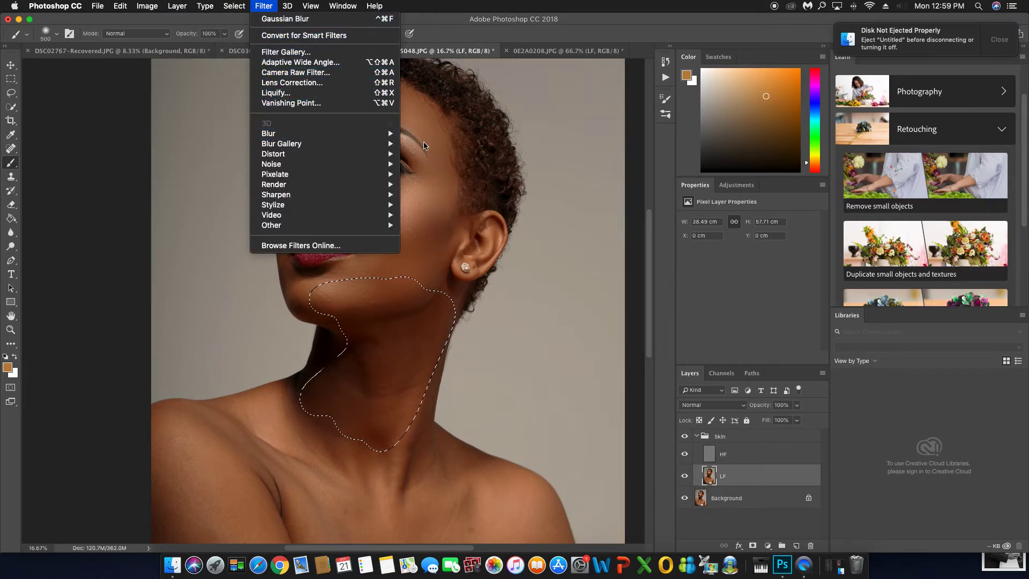
{"action": "mouse_move", "coordinate": [324, 133]}
{"action": "left_click", "coordinate": [446, 174]}
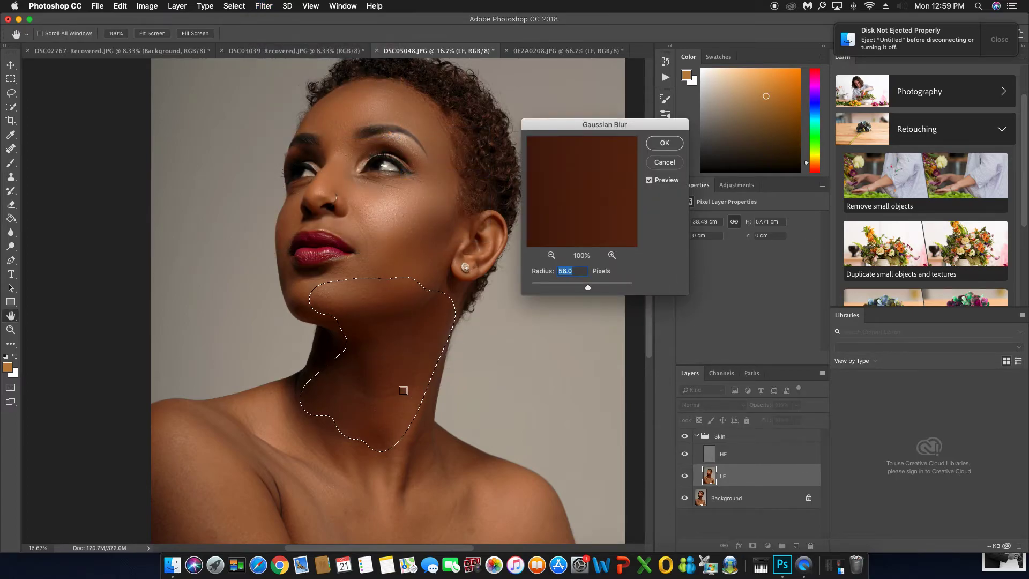
{"action": "left_click", "coordinate": [667, 144]}
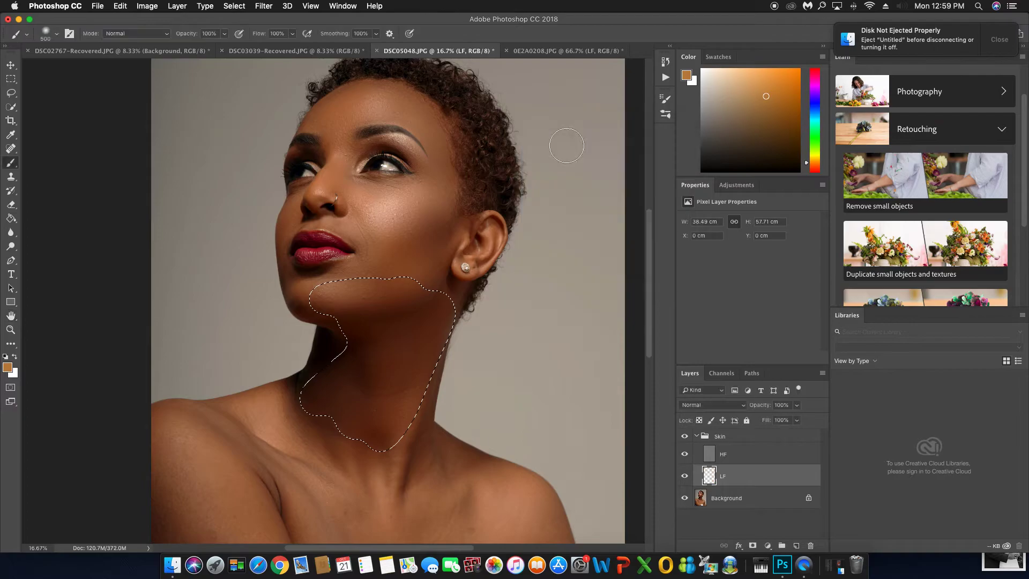
{"action": "left_click", "coordinate": [235, 6]}
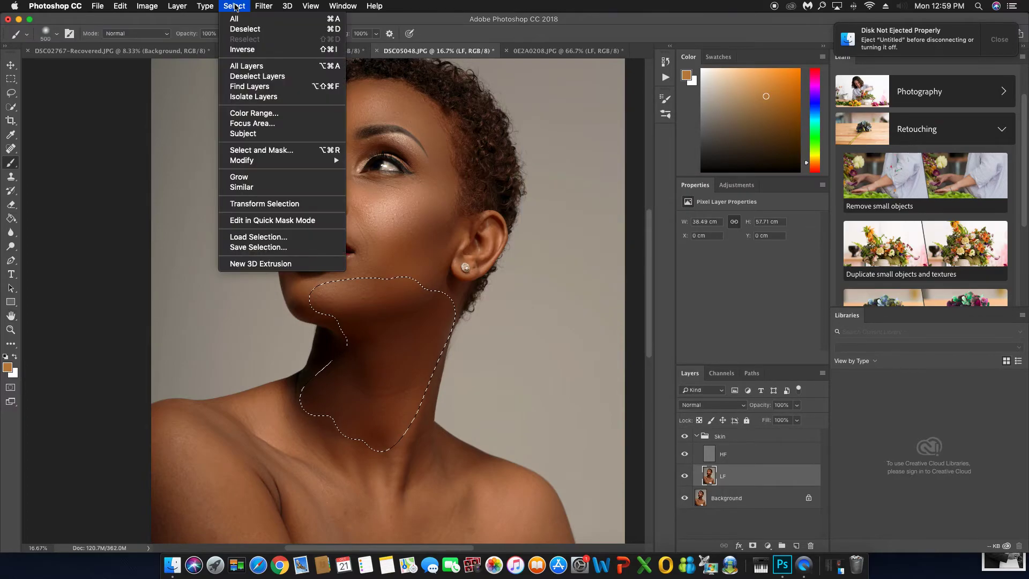
{"action": "left_click", "coordinate": [232, 29]}
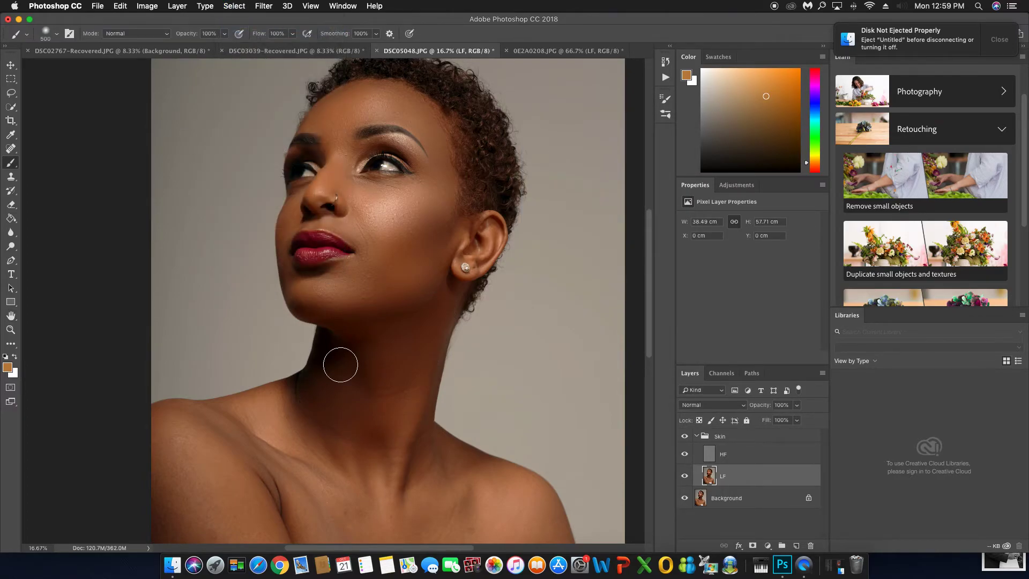
Start a quick mask on the LF layer and paint over the foreground arm, its shoulder and the upper chest with an enlarged brush
{"action": "scroll", "coordinate": [337, 471], "scroll_direction": "down", "scroll_amount": 2}
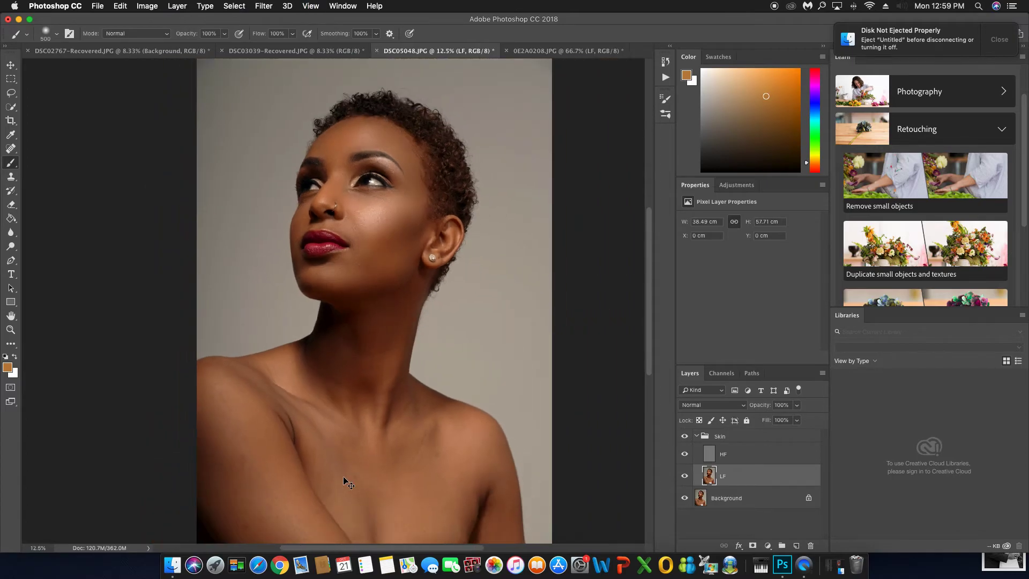
{"action": "key", "text": "super+minus"}
{"action": "scroll", "coordinate": [161, 401], "scroll_direction": "down", "scroll_amount": 5}
{"action": "left_click", "coordinate": [11, 387]}
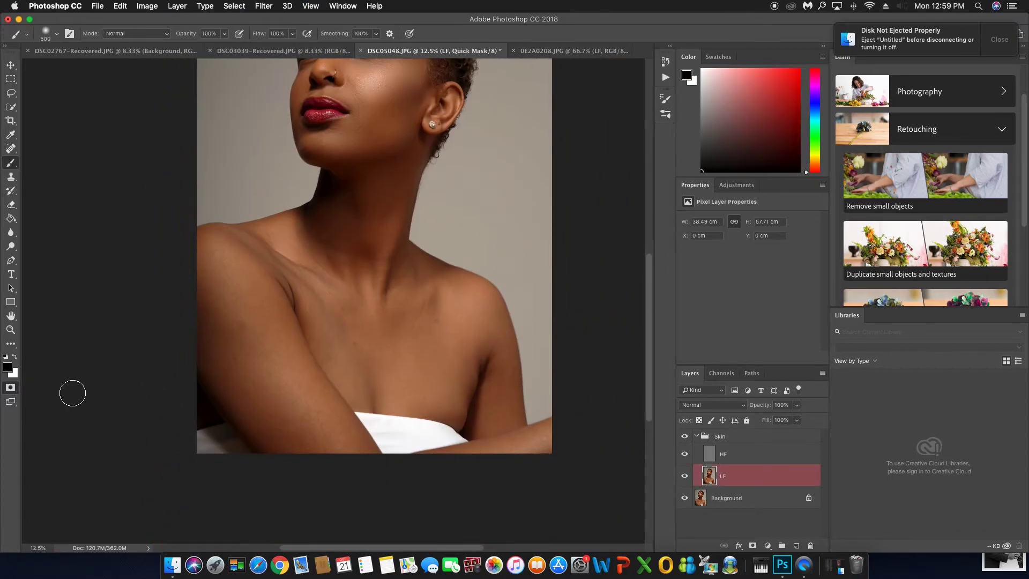
{"action": "key", "text": "bracketright"}
{"action": "key", "text": "bracketright"}
{"action": "key", "text": "bracketright"}
{"action": "key", "text": "bracketright"}
{"action": "key", "text": "bracketright"}
{"action": "key", "text": "bracketright"}
{"action": "mouse_move", "coordinate": [221, 267]}
{"action": "left_mouse_down"}
{"action": "mouse_move", "coordinate": [285, 421]}
{"action": "mouse_move", "coordinate": [316, 459]}
{"action": "left_mouse_up"}
{"action": "mouse_move", "coordinate": [261, 371]}
{"action": "left_mouse_down"}
{"action": "mouse_move", "coordinate": [202, 291]}
{"action": "mouse_move", "coordinate": [241, 395]}
{"action": "mouse_move", "coordinate": [307, 476]}
{"action": "mouse_move", "coordinate": [254, 334]}
{"action": "mouse_move", "coordinate": [350, 472]}
{"action": "left_mouse_up"}
{"action": "key", "text": "bracketleft"}
{"action": "left_click_drag", "start_coordinate": [235, 252], "coordinate": [330, 284]}
{"action": "mouse_move", "coordinate": [262, 258]}
{"action": "left_mouse_down"}
{"action": "mouse_move", "coordinate": [188, 248]}
{"action": "mouse_move", "coordinate": [286, 250]}
{"action": "mouse_move", "coordinate": [330, 305]}
{"action": "mouse_move", "coordinate": [330, 239]}
{"action": "mouse_move", "coordinate": [304, 266]}
{"action": "mouse_move", "coordinate": [358, 365]}
{"action": "mouse_move", "coordinate": [326, 299]}
{"action": "mouse_move", "coordinate": [341, 349]}
{"action": "mouse_move", "coordinate": [356, 364]}
{"action": "mouse_move", "coordinate": [332, 331]}
{"action": "mouse_move", "coordinate": [385, 366]}
{"action": "mouse_move", "coordinate": [346, 280]}
{"action": "mouse_move", "coordinate": [385, 334]}
{"action": "mouse_move", "coordinate": [383, 282]}
{"action": "mouse_move", "coordinate": [394, 290]}
{"action": "mouse_move", "coordinate": [404, 341]}
{"action": "mouse_move", "coordinate": [409, 288]}
{"action": "mouse_move", "coordinate": [464, 305]}
{"action": "mouse_move", "coordinate": [380, 348]}
{"action": "mouse_move", "coordinate": [334, 334]}
{"action": "mouse_move", "coordinate": [317, 316]}
{"action": "mouse_move", "coordinate": [365, 373]}
{"action": "mouse_move", "coordinate": [438, 378]}
{"action": "mouse_move", "coordinate": [400, 390]}
{"action": "mouse_move", "coordinate": [453, 360]}
{"action": "mouse_move", "coordinate": [456, 368]}
{"action": "mouse_move", "coordinate": [367, 374]}
{"action": "left_mouse_up"}
Extend the quick mask across the rest of the chest and the far shoulder with an 800 px brush
{"action": "key", "text": "bracketleft"}
{"action": "key", "text": "bracketleft"}
{"action": "key", "text": "["}
{"action": "mouse_move", "coordinate": [431, 358]}
{"action": "left_mouse_down"}
{"action": "mouse_move", "coordinate": [477, 321]}
{"action": "mouse_move", "coordinate": [434, 362]}
{"action": "mouse_move", "coordinate": [414, 289]}
{"action": "mouse_move", "coordinate": [429, 279]}
{"action": "mouse_move", "coordinate": [482, 319]}
{"action": "mouse_move", "coordinate": [494, 353]}
{"action": "mouse_move", "coordinate": [479, 307]}
{"action": "left_mouse_up"}
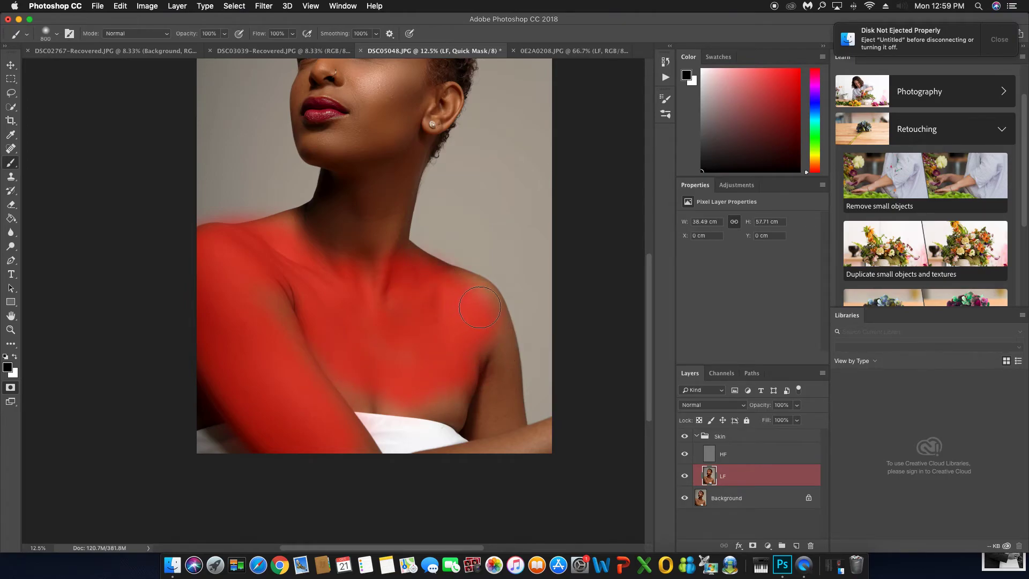
{"action": "left_click_drag", "start_coordinate": [442, 387], "coordinate": [432, 370]}
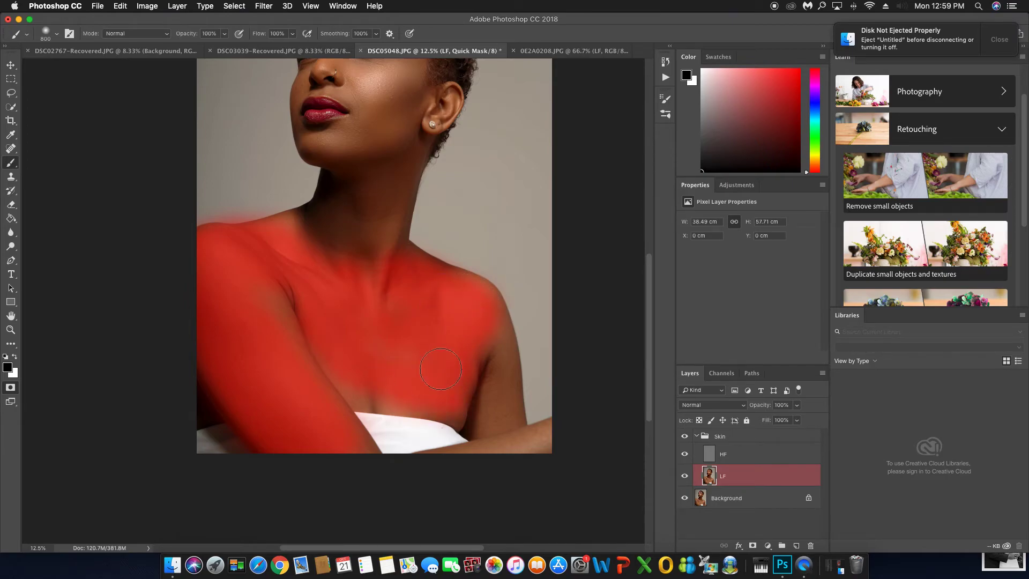
{"action": "mouse_move", "coordinate": [488, 346]}
{"action": "left_mouse_down"}
{"action": "mouse_move", "coordinate": [499, 412]}
{"action": "mouse_move", "coordinate": [477, 303]}
{"action": "left_mouse_up"}
Add the far upper arm and the forearm below the white garment to the quick mask with a 500 px brush
{"action": "key", "text": "["}
{"action": "key", "text": "["}
{"action": "key", "text": "["}
{"action": "left_click_drag", "start_coordinate": [541, 441], "coordinate": [418, 470]}
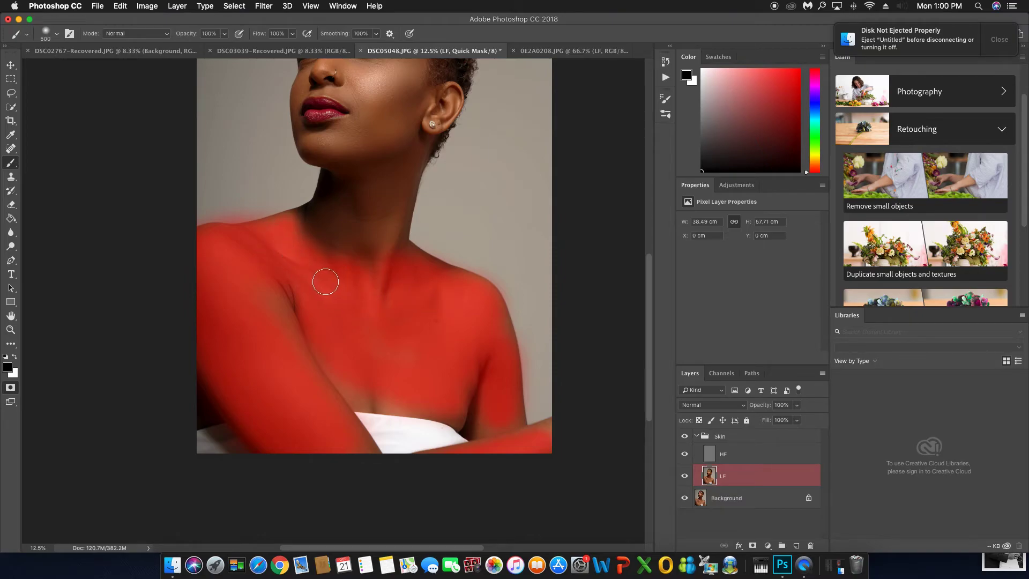
Exit quick mask mode and invert the selection so the painted chest, shoulder and arm skin is selected
{"action": "scroll", "coordinate": [414, 377], "scroll_direction": "up", "scroll_amount": 3}
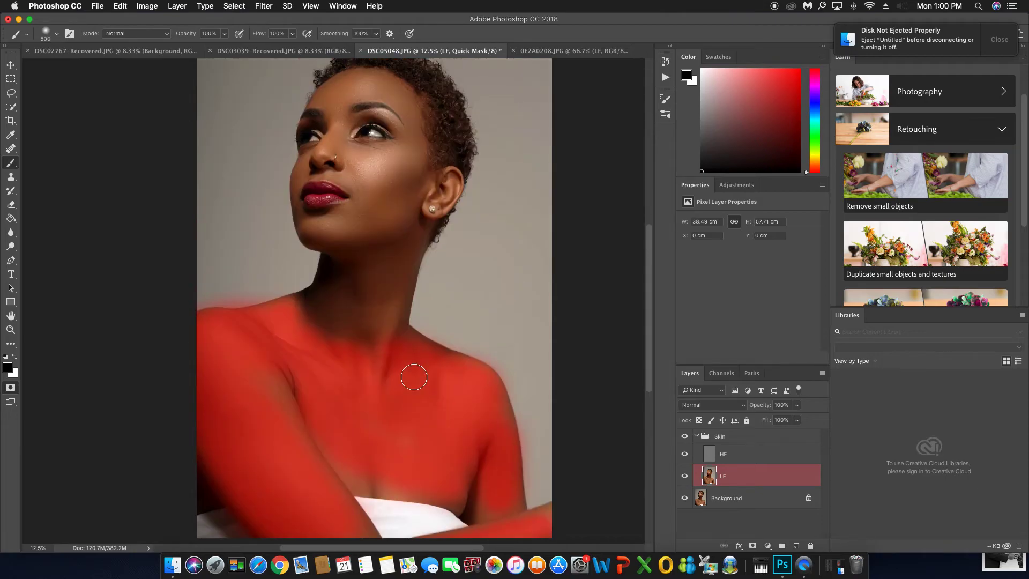
{"action": "left_click", "coordinate": [10, 389]}
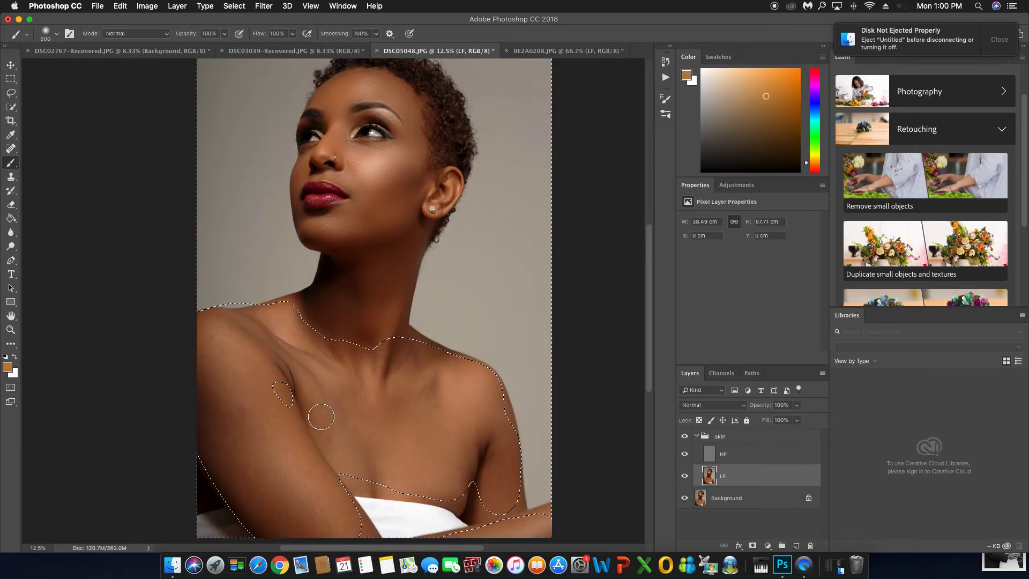
{"action": "left_click", "coordinate": [262, 6]}
{"action": "mouse_move", "coordinate": [235, 6]}
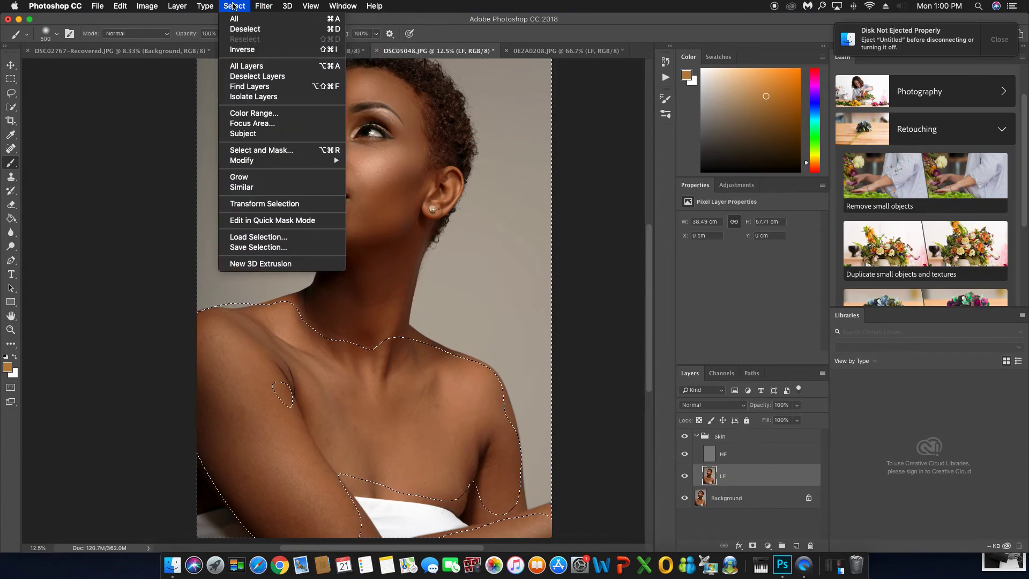
{"action": "left_click", "coordinate": [242, 49]}
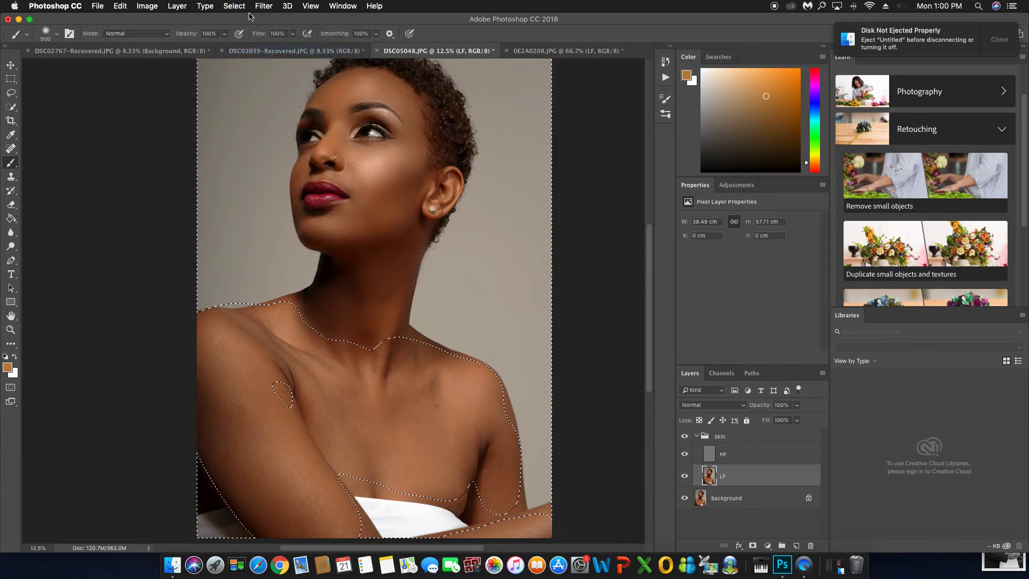
Blur the selected chest, shoulder and arm skin with Gaussian Blur at a 56.0-pixel radius and deselect
{"action": "left_click", "coordinate": [263, 7]}
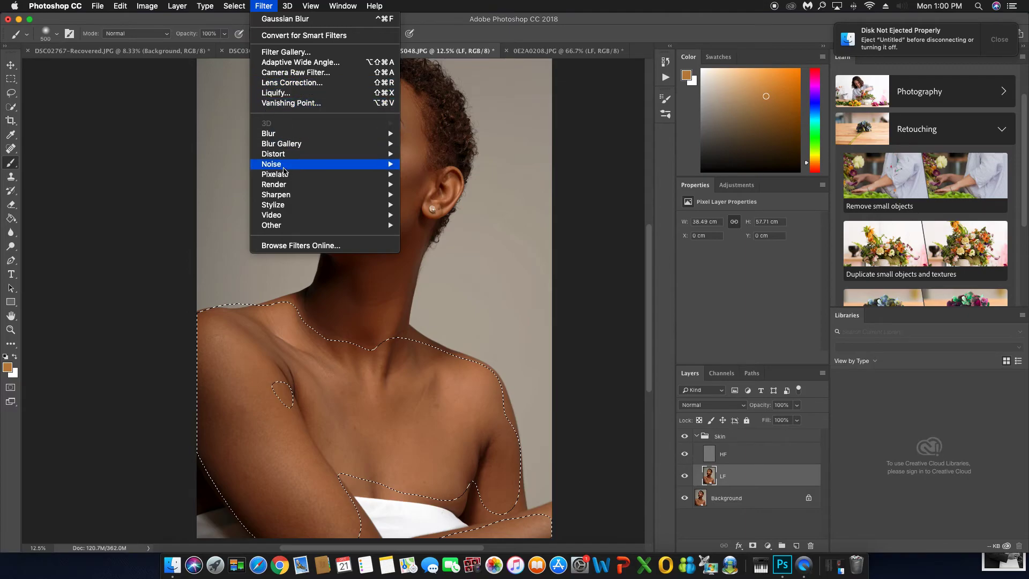
{"action": "mouse_move", "coordinate": [274, 138]}
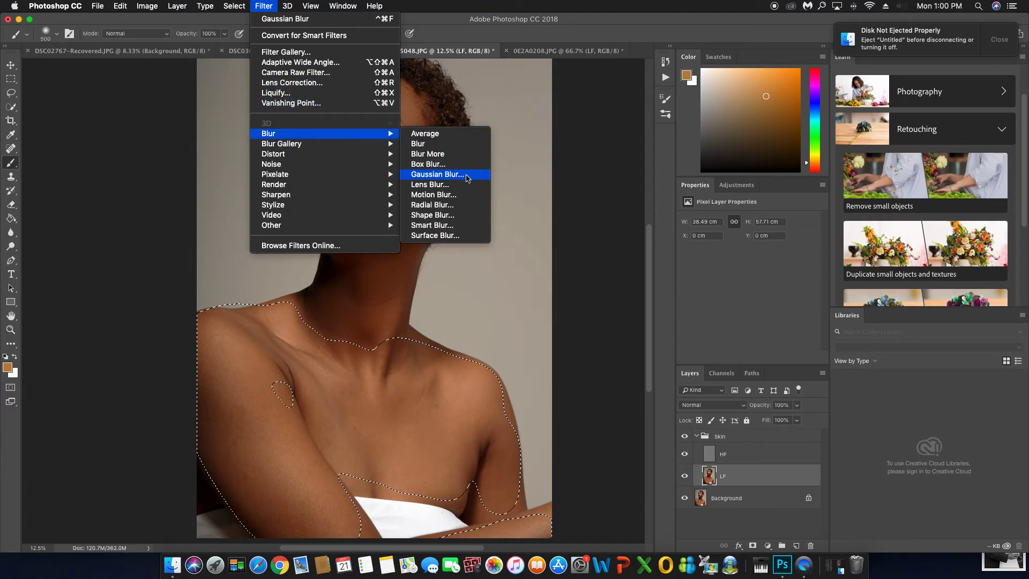
{"action": "left_click", "coordinate": [437, 174]}
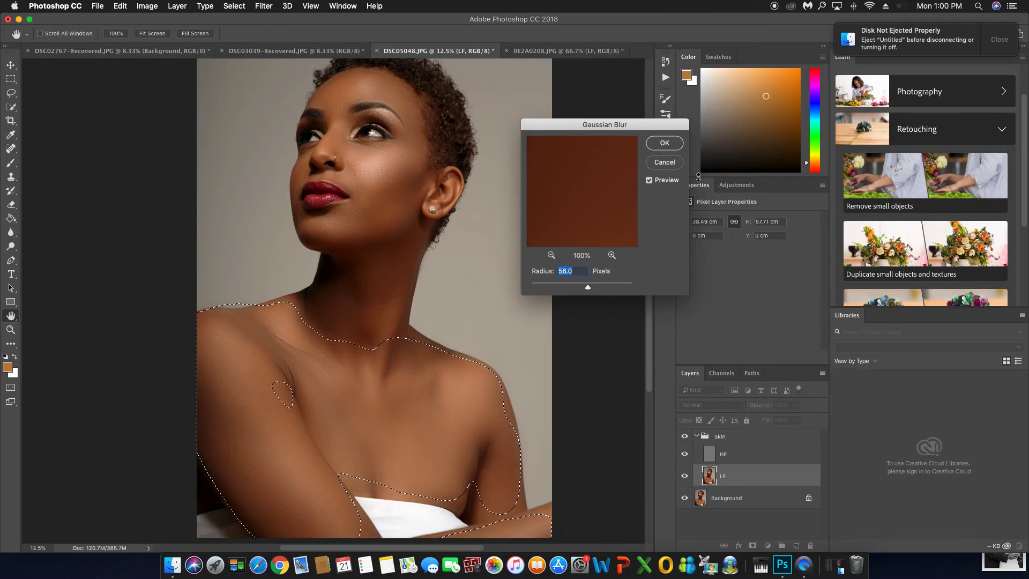
{"action": "left_click", "coordinate": [662, 142]}
{"action": "key", "text": "b"}
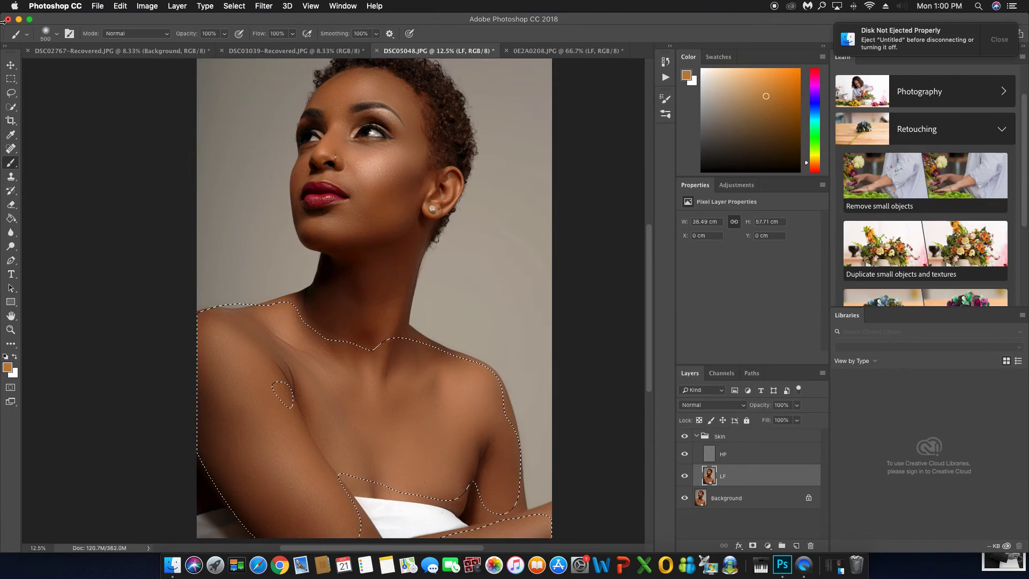
{"action": "left_click", "coordinate": [235, 6]}
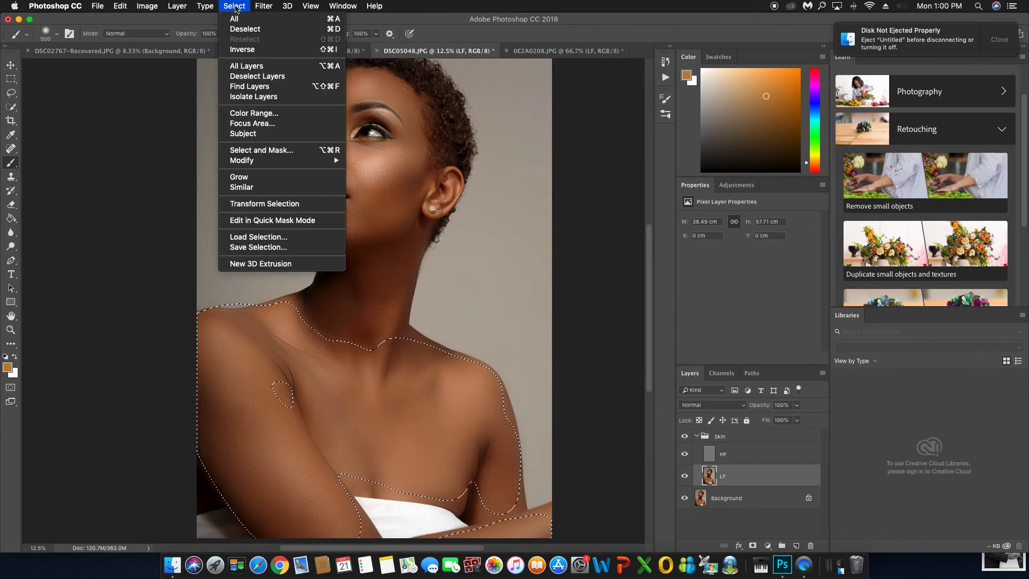
{"action": "left_click", "coordinate": [236, 30]}
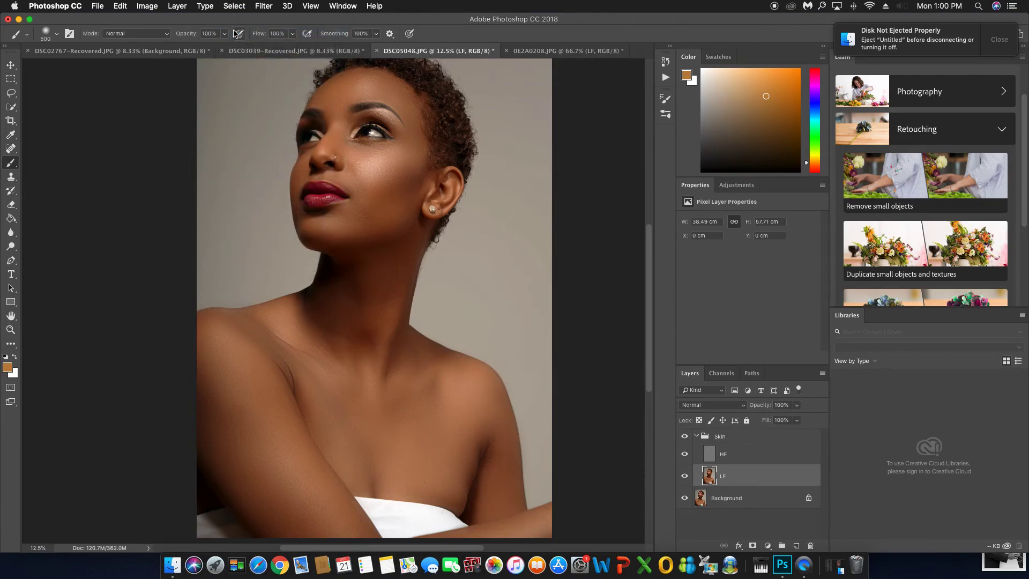
Toggle the LF layer's visibility off and on to compare the whole portrait with and without the smoothing
{"action": "scroll", "coordinate": [531, 364], "scroll_direction": "down", "scroll_amount": 2}
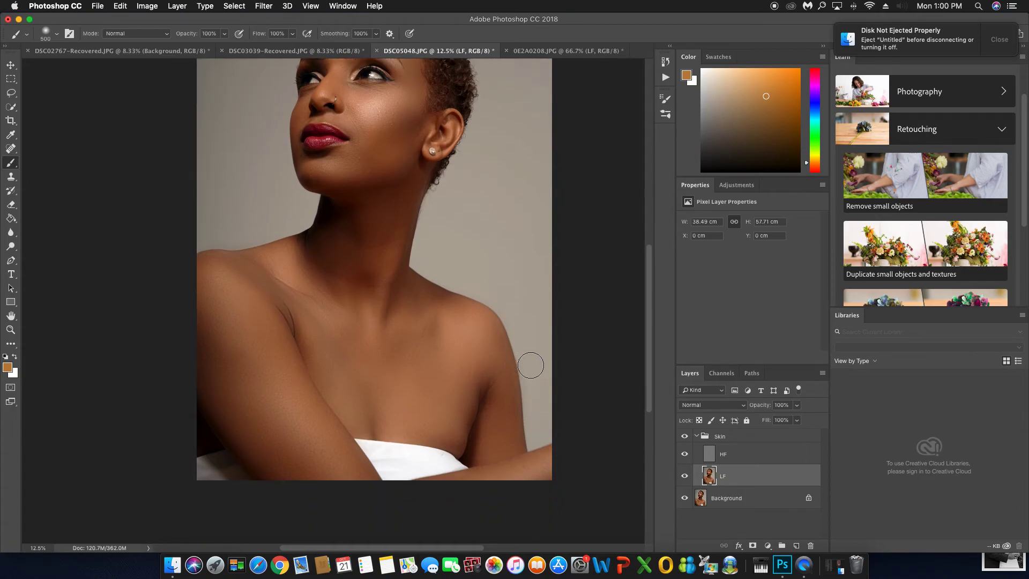
{"action": "key", "text": "super+minus"}
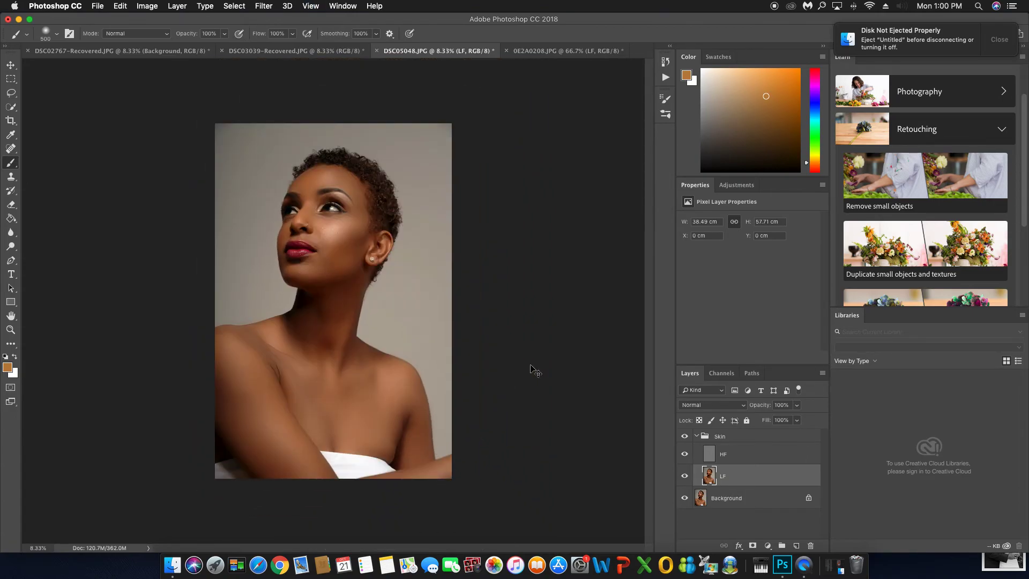
{"action": "left_click", "coordinate": [685, 477]}
{"action": "left_click", "coordinate": [685, 476]}
{"action": "left_click", "coordinate": [685, 477]}
{"action": "left_click", "coordinate": [684, 476]}
Examine the smoothed skin on the face, neck, shoulders, chest and arms at closer magnifications
{"action": "key", "text": "super+plus"}
{"action": "key", "text": "super+plus"}
{"action": "key", "text": "super+plus"}
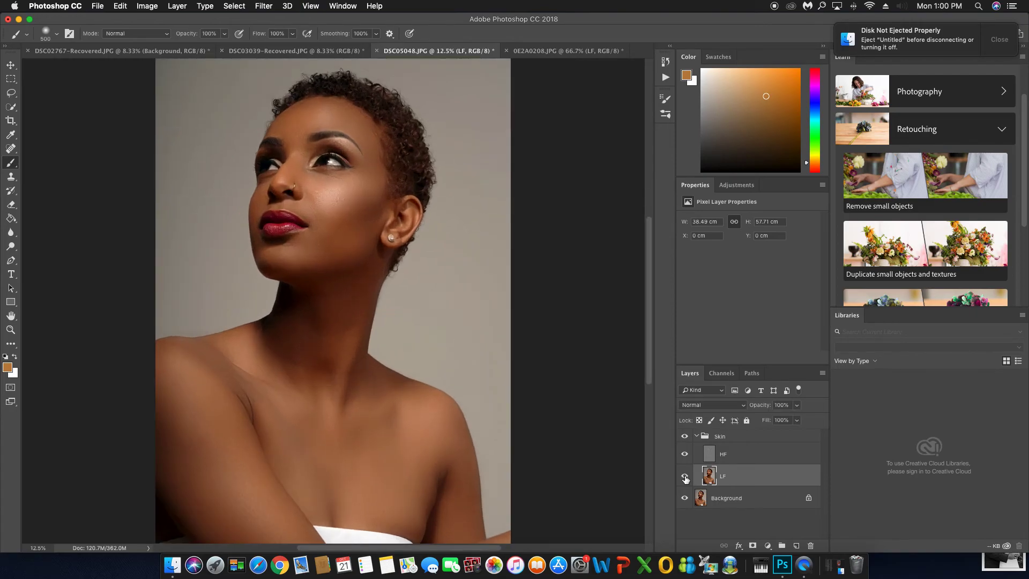
{"action": "scroll", "coordinate": [405, 352], "scroll_direction": "up", "scroll_amount": 5}
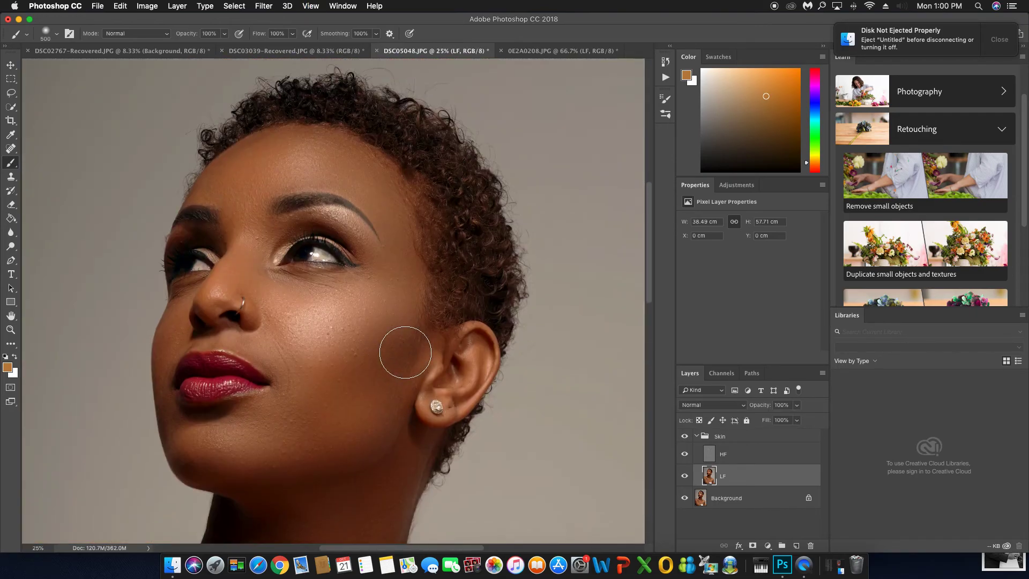
{"action": "key", "text": "super+minus"}
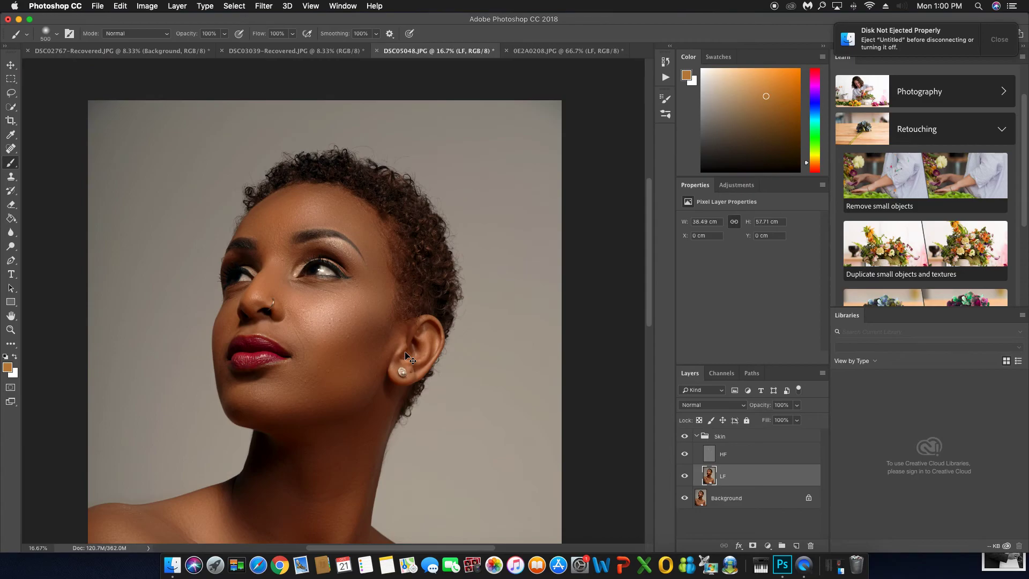
{"action": "scroll", "coordinate": [405, 354], "scroll_direction": "left", "scroll_amount": 2}
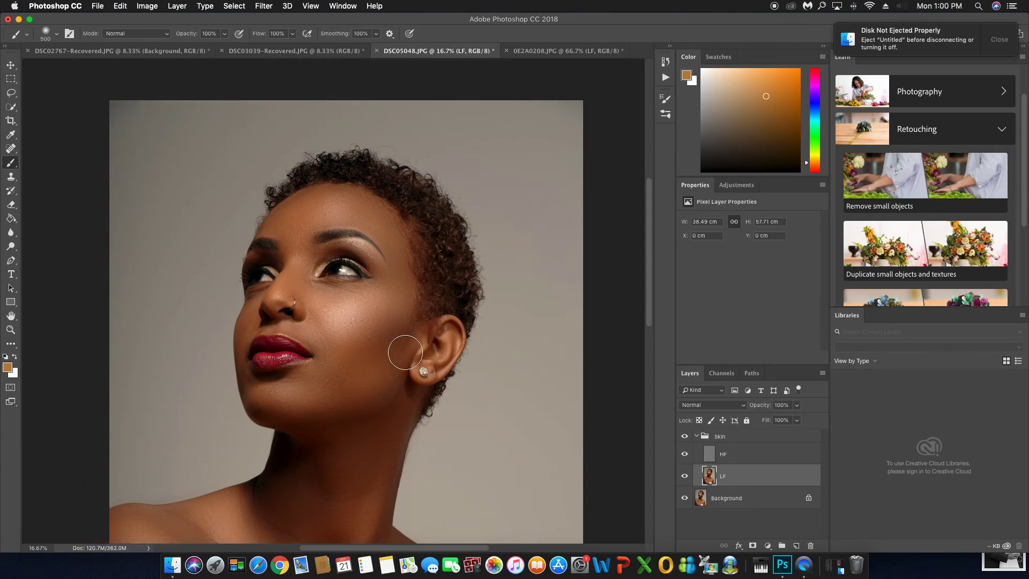
{"action": "scroll", "coordinate": [405, 352], "scroll_direction": "down", "scroll_amount": 5}
{"action": "scroll", "coordinate": [405, 352], "scroll_direction": "up", "scroll_amount": 3}
{"action": "scroll", "coordinate": [405, 352], "scroll_direction": "down", "scroll_amount": 5}
{"action": "scroll", "coordinate": [405, 352], "scroll_direction": "down", "scroll_amount": 15}
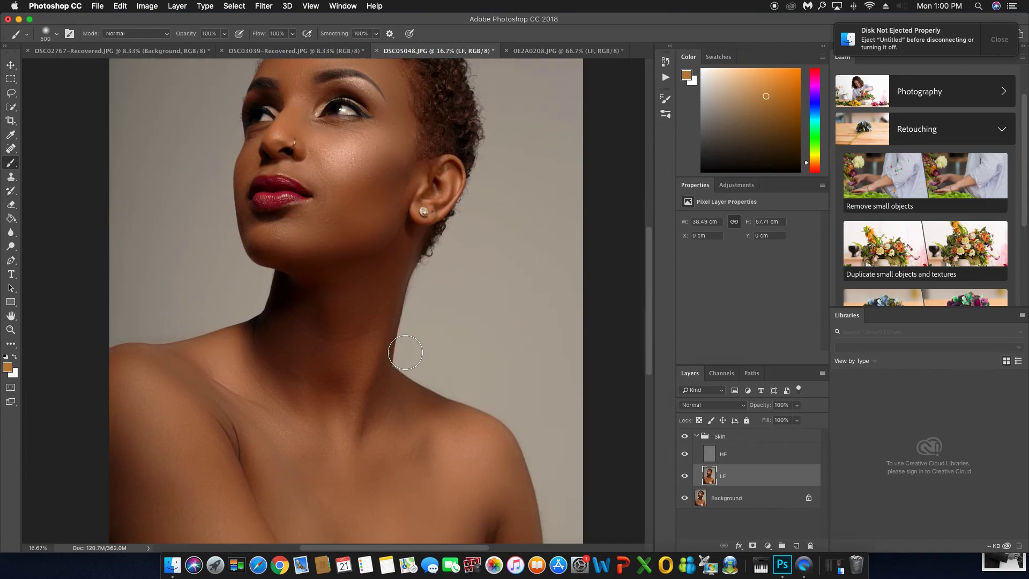
{"action": "scroll", "coordinate": [405, 352], "scroll_direction": "up", "scroll_amount": 12}
{"action": "scroll", "coordinate": [405, 352], "scroll_direction": "left", "scroll_amount": 10}
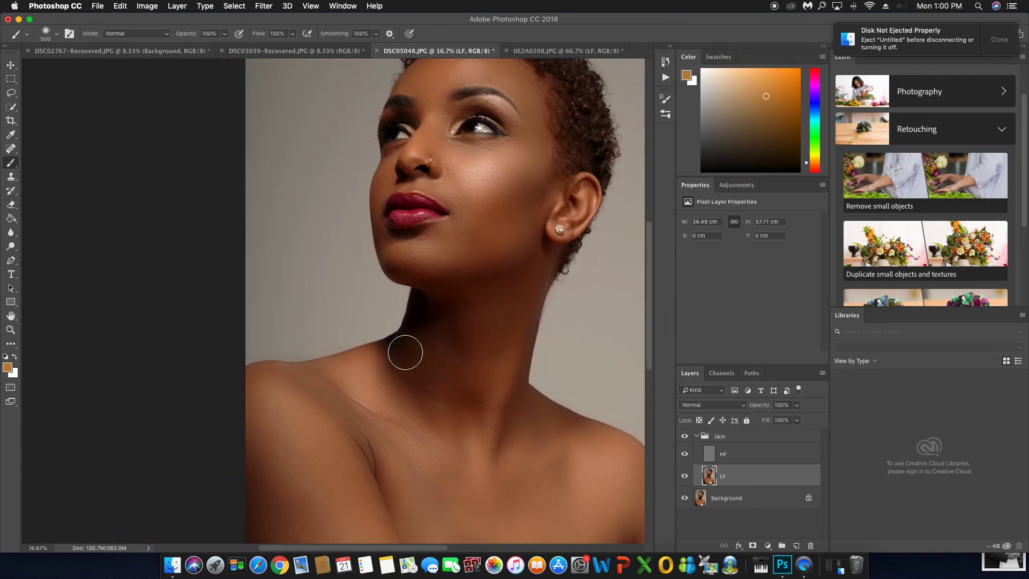
{"action": "scroll", "coordinate": [405, 352], "scroll_direction": "down", "scroll_amount": 15}
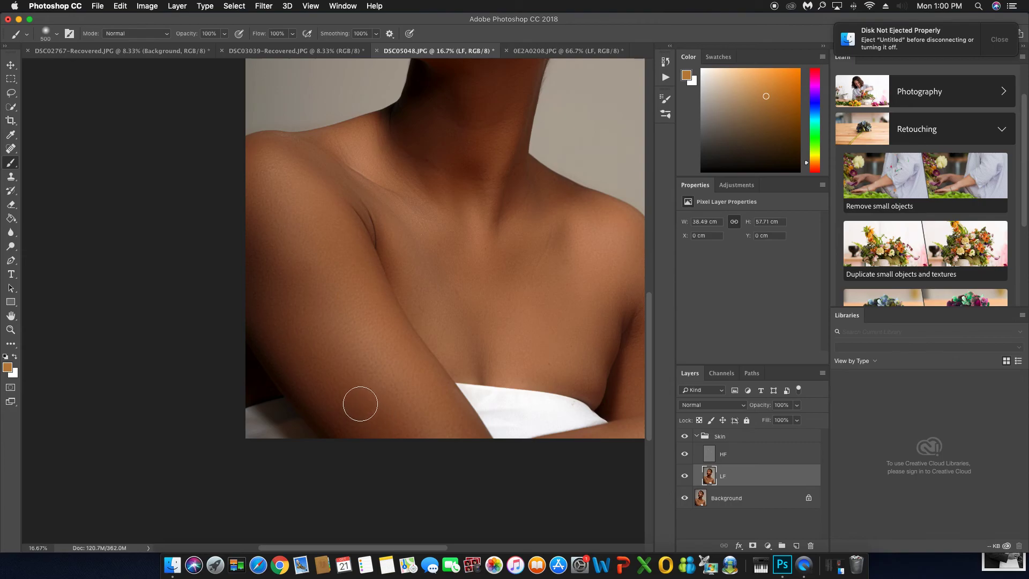
{"action": "scroll", "coordinate": [390, 417], "scroll_direction": "up", "scroll_amount": 4}
{"action": "scroll", "coordinate": [423, 407], "scroll_direction": "up", "scroll_amount": 18}
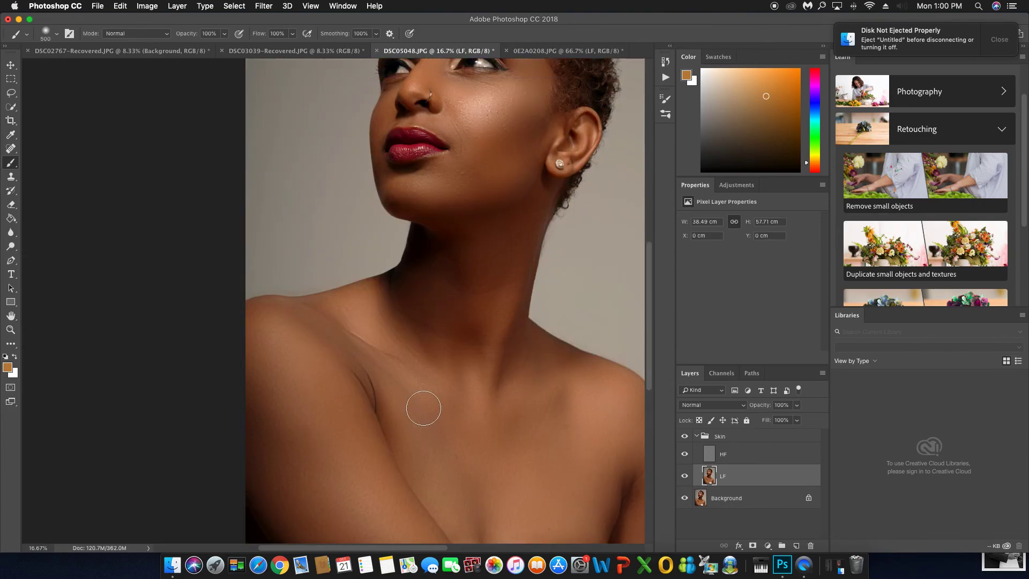
{"action": "scroll", "coordinate": [463, 407], "scroll_direction": "right", "scroll_amount": 4}
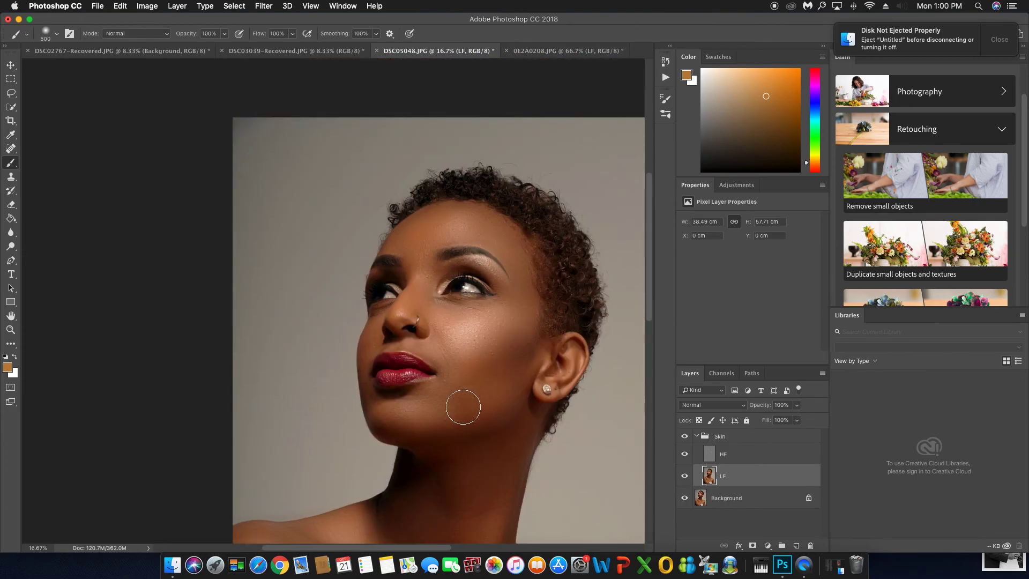
{"action": "scroll", "coordinate": [463, 406], "scroll_direction": "down", "scroll_amount": 10}
{"action": "scroll", "coordinate": [463, 406], "scroll_direction": "up", "scroll_amount": 5}
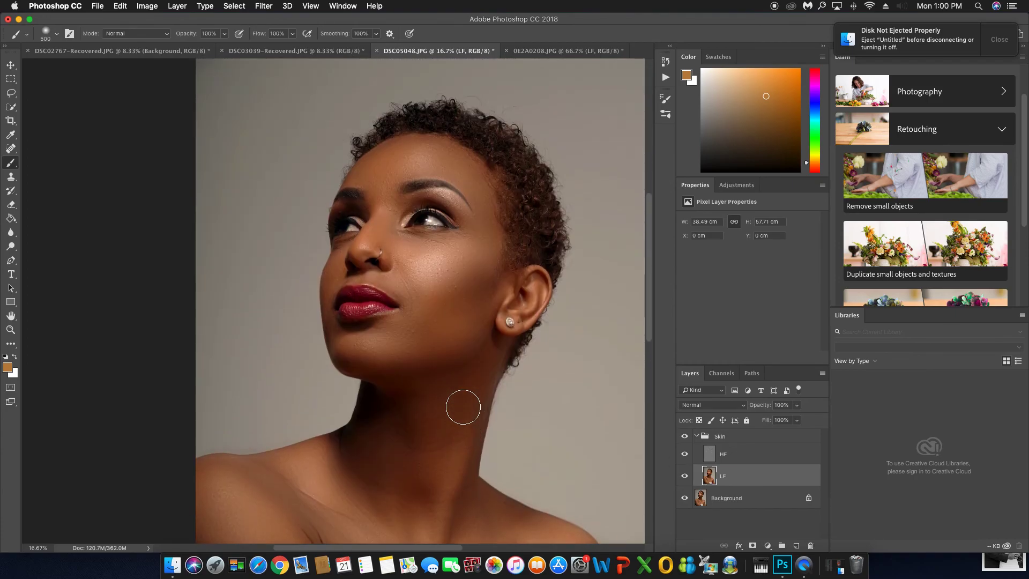
{"action": "scroll", "coordinate": [463, 406], "scroll_direction": "up", "scroll_amount": 3}
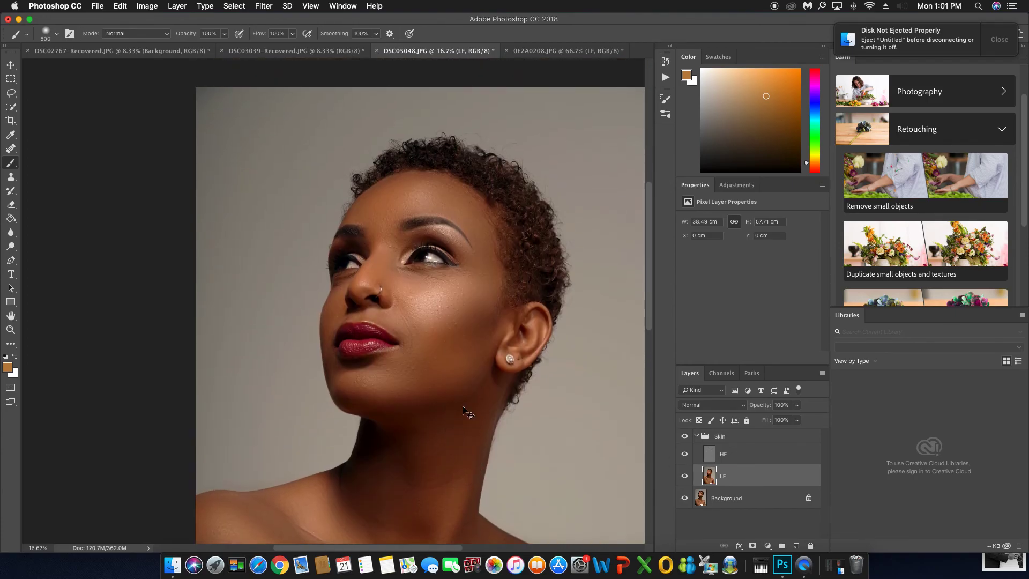
{"action": "key", "text": "super+minus"}
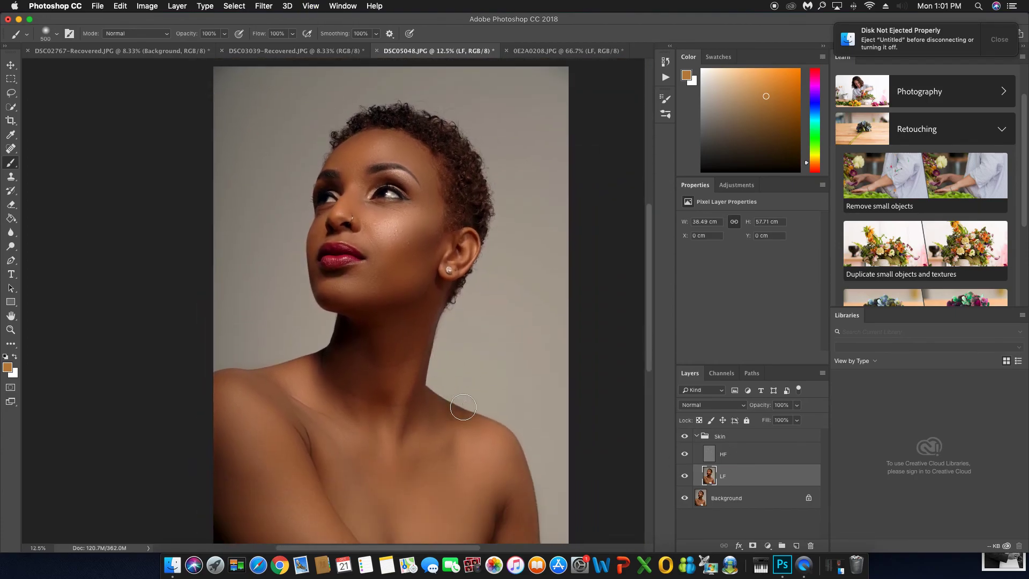
{"action": "scroll", "coordinate": [463, 406], "scroll_direction": "down", "scroll_amount": 4}
{"action": "scroll", "coordinate": [462, 406], "scroll_direction": "up", "scroll_amount": 6}
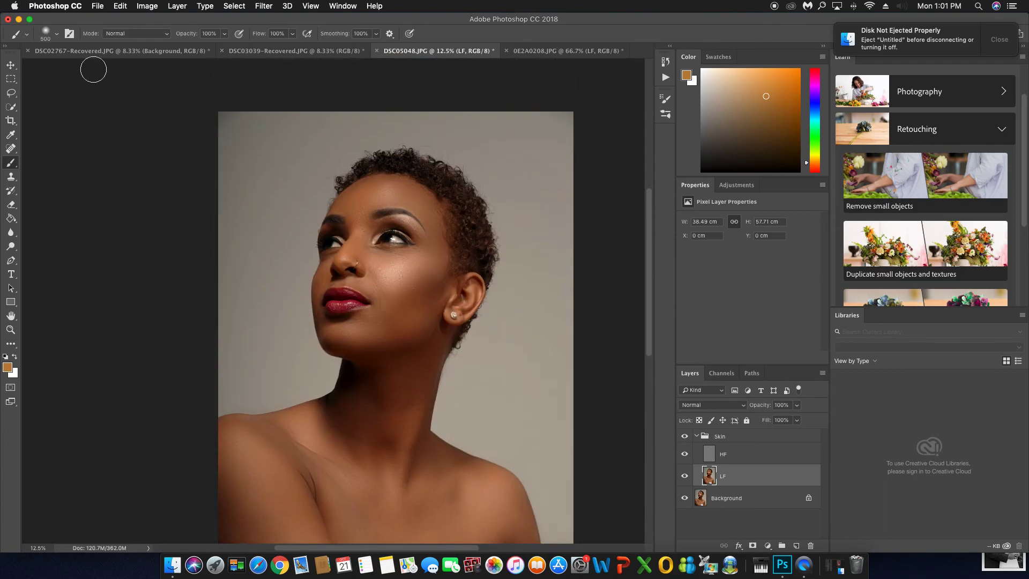
{"action": "left_click", "coordinate": [145, 7]}
{"action": "mouse_move", "coordinate": [100, 6]}
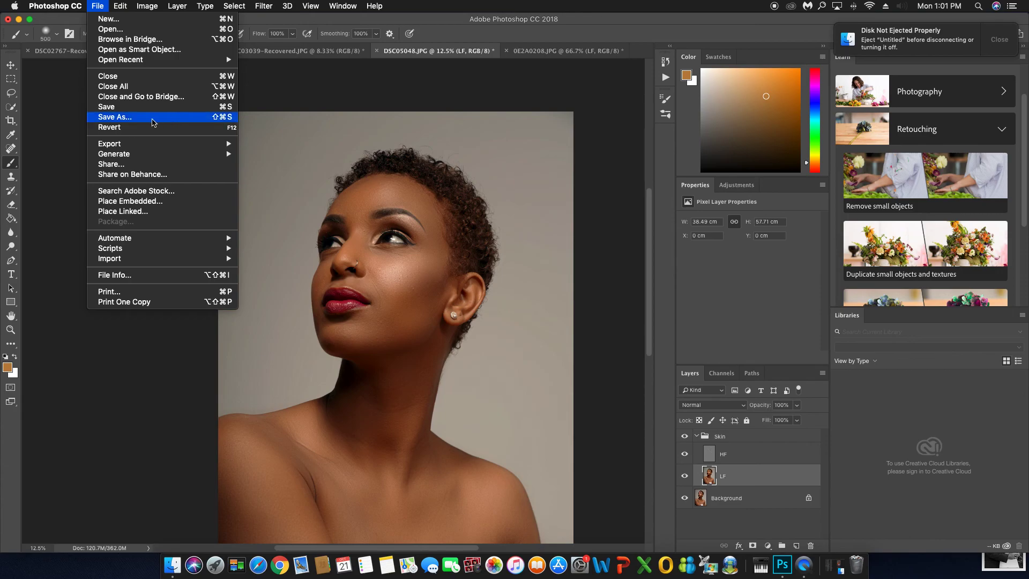
{"action": "left_click", "coordinate": [290, 94]}
{"action": "scroll", "coordinate": [290, 115], "scroll_direction": "down", "scroll_amount": 5}
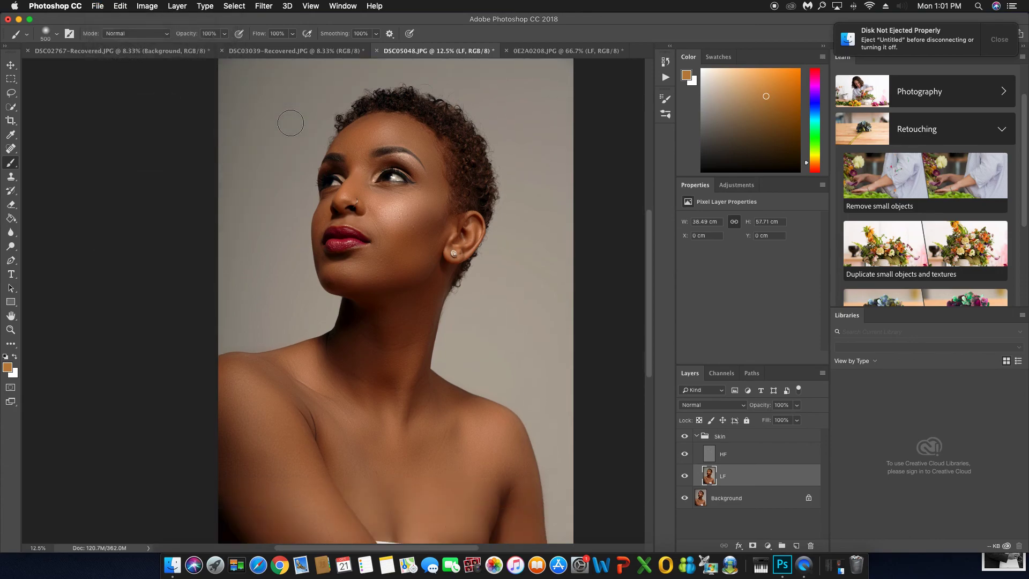
{"action": "scroll", "coordinate": [290, 123], "scroll_direction": "up", "scroll_amount": 1}
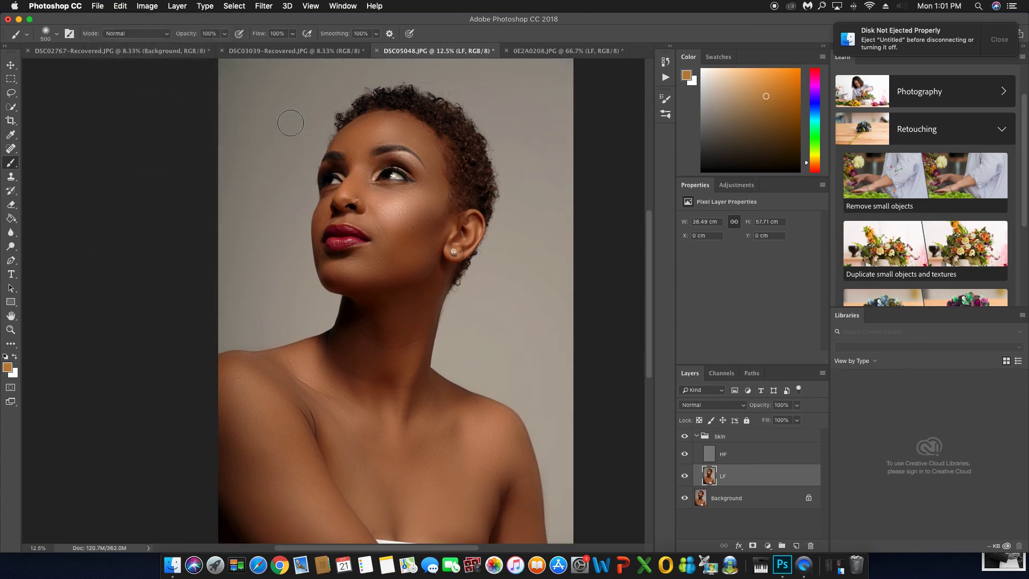